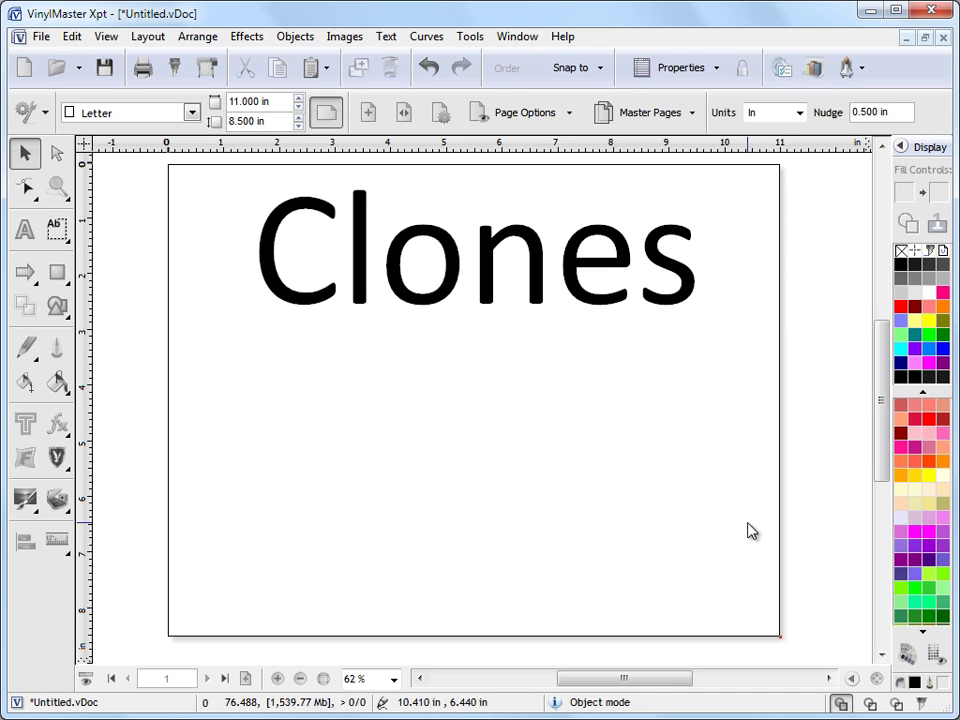
Step: Add a second page and pick the five-point star from the General Clipart library
left_click(245, 678)
left_click_drag(461, 424, 501, 471)
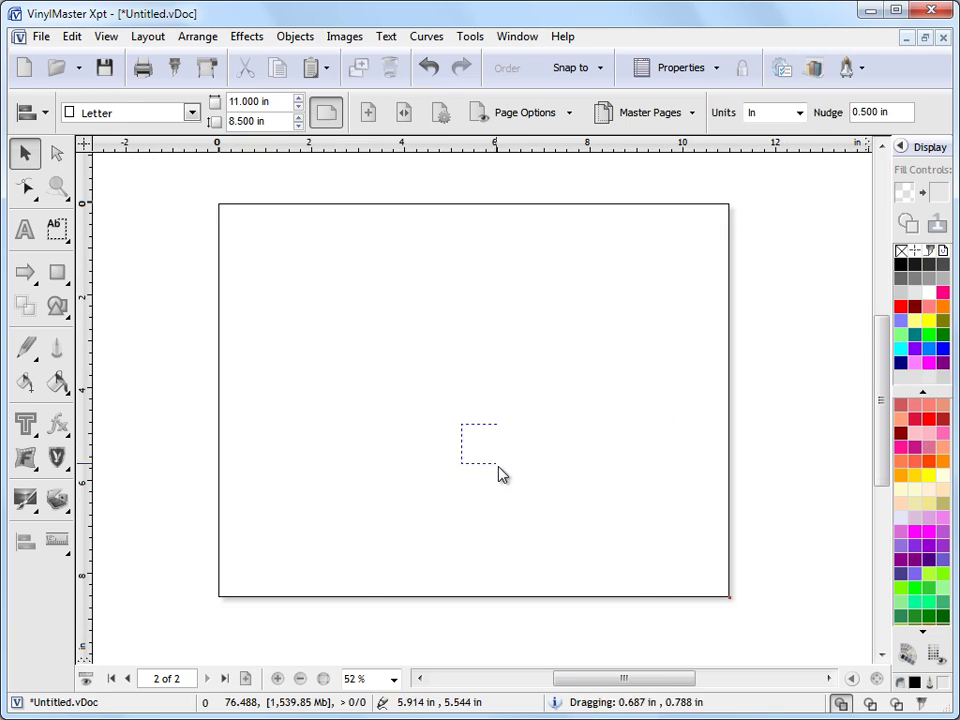
left_click(57, 458)
left_click(130, 466)
left_click_drag(571, 215, 567, 527)
left_click(287, 410)
left_click(497, 303)
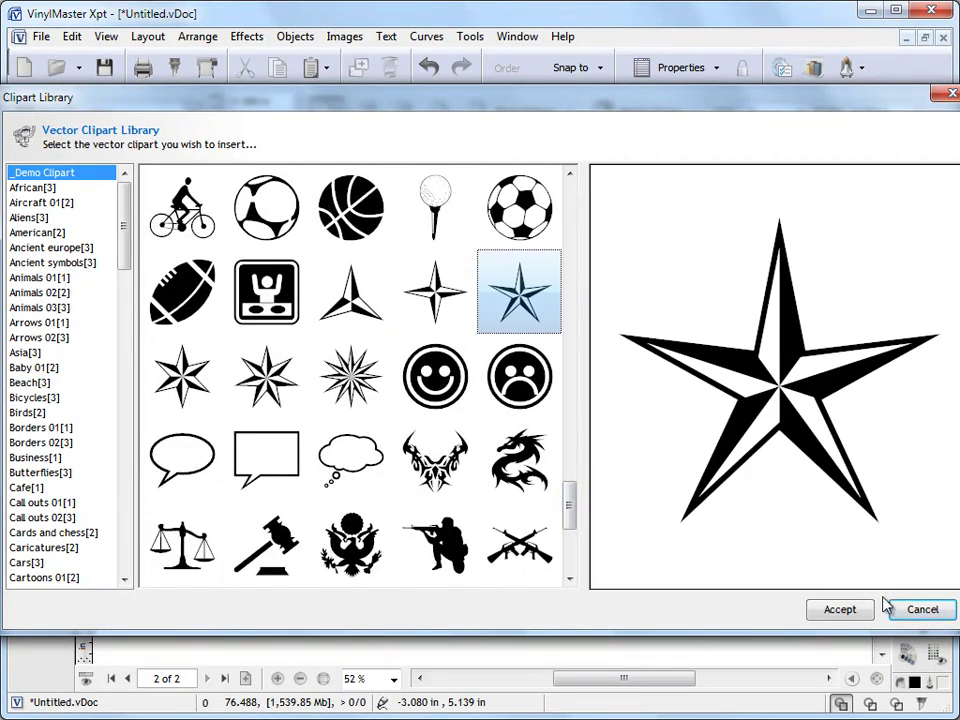
left_click(840, 608)
Step: Place the star on the page and move it near the upper right
left_click(497, 243)
left_click_drag(598, 314, 607, 276)
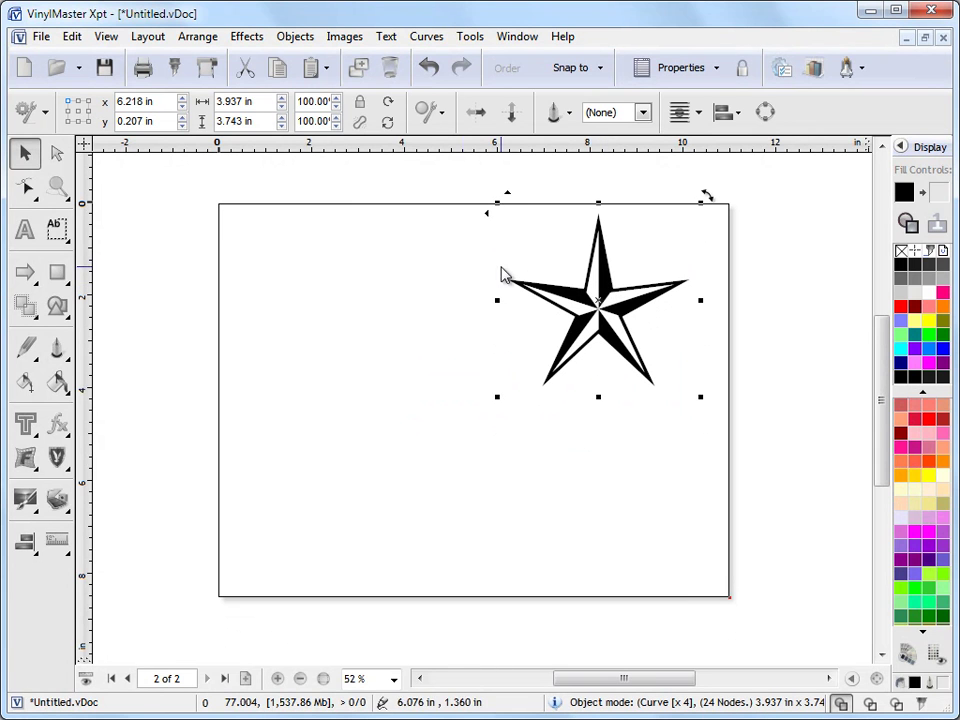
left_click(33, 312)
Step: Use Clone Object to make a linked copy of the star at the top-left, then reselect the original
mouse_move(124, 413)
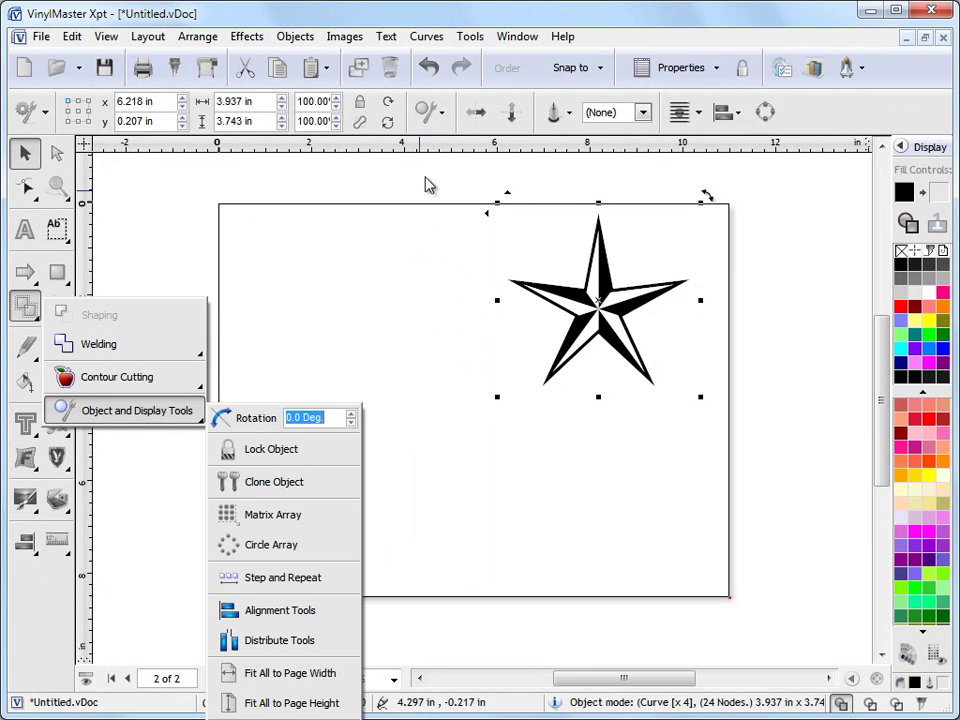
left_click(432, 113)
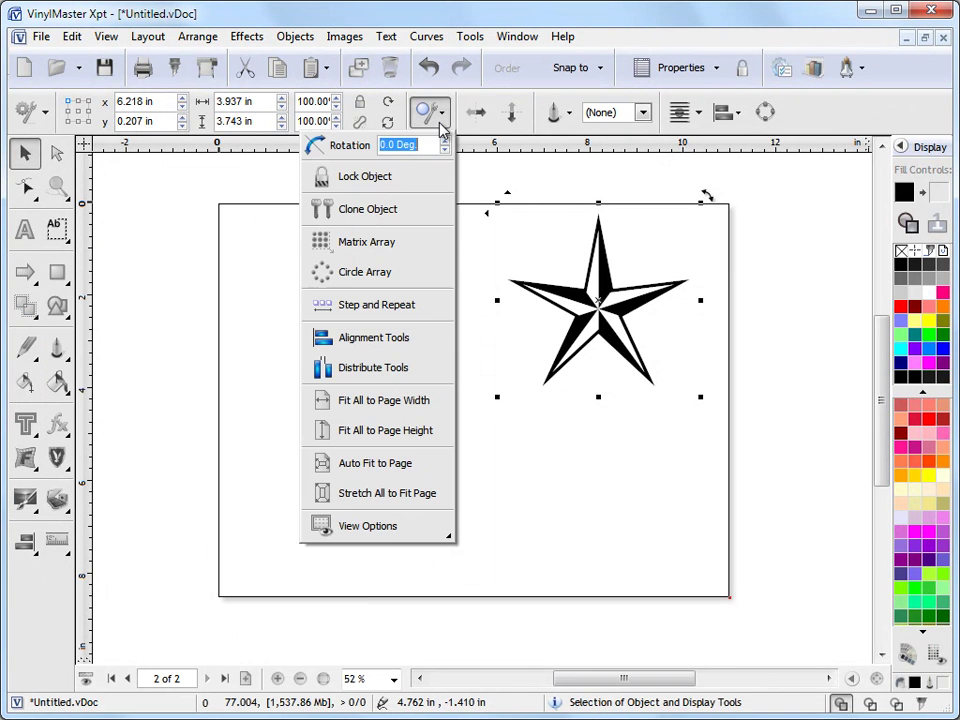
left_click(368, 212)
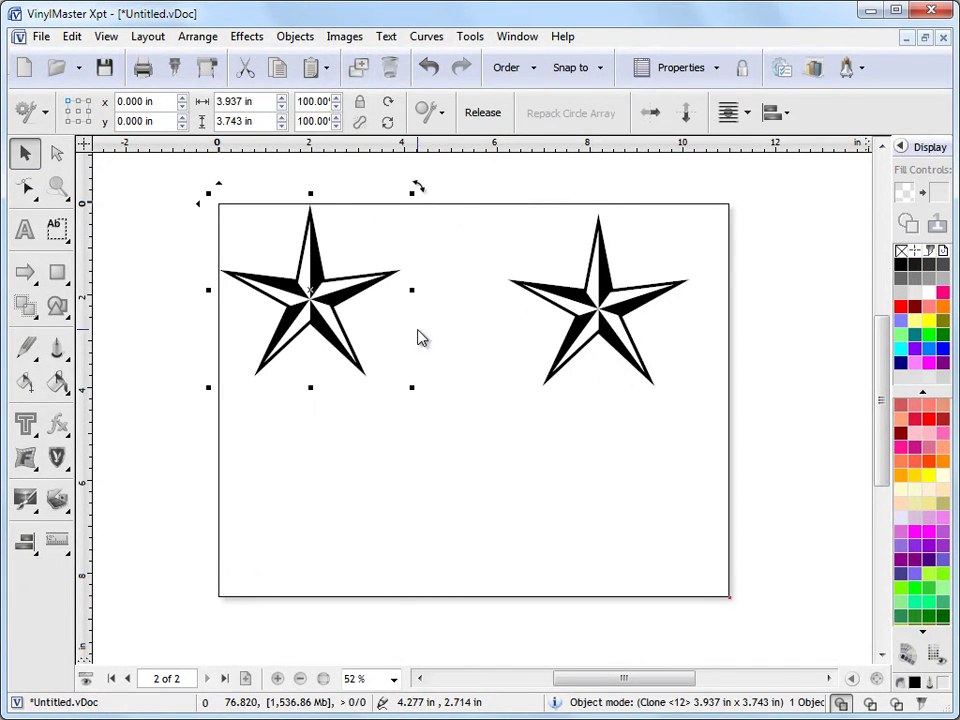
left_click(608, 302)
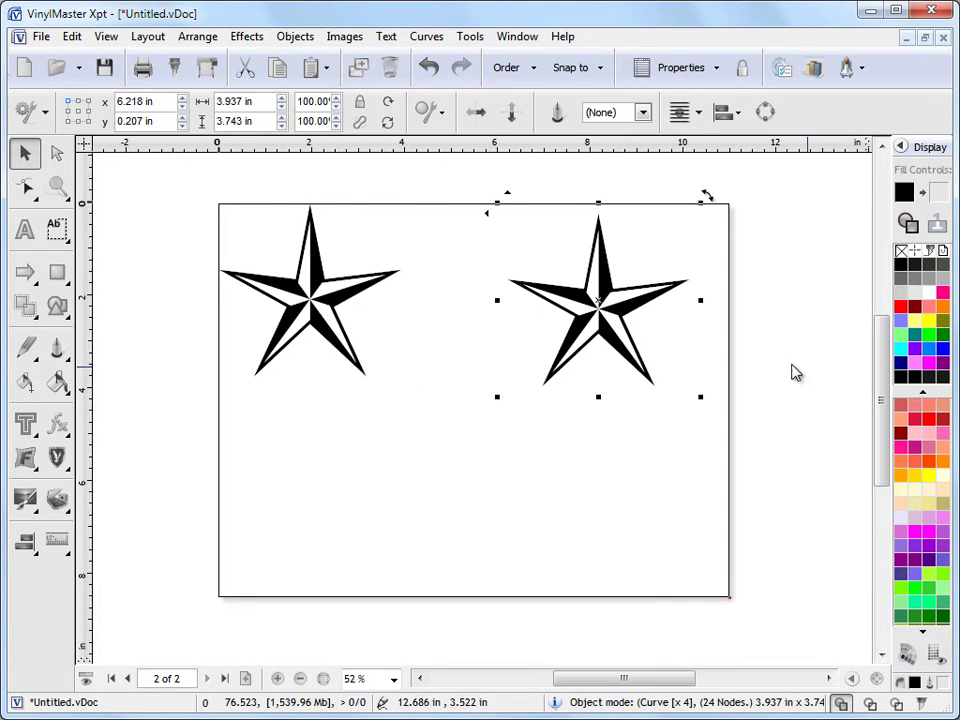
Step: Colour the source star sky blue, rotate it about 25°, and move a clone to the lower left
left_click(929, 362)
left_click_drag(711, 193, 752, 253)
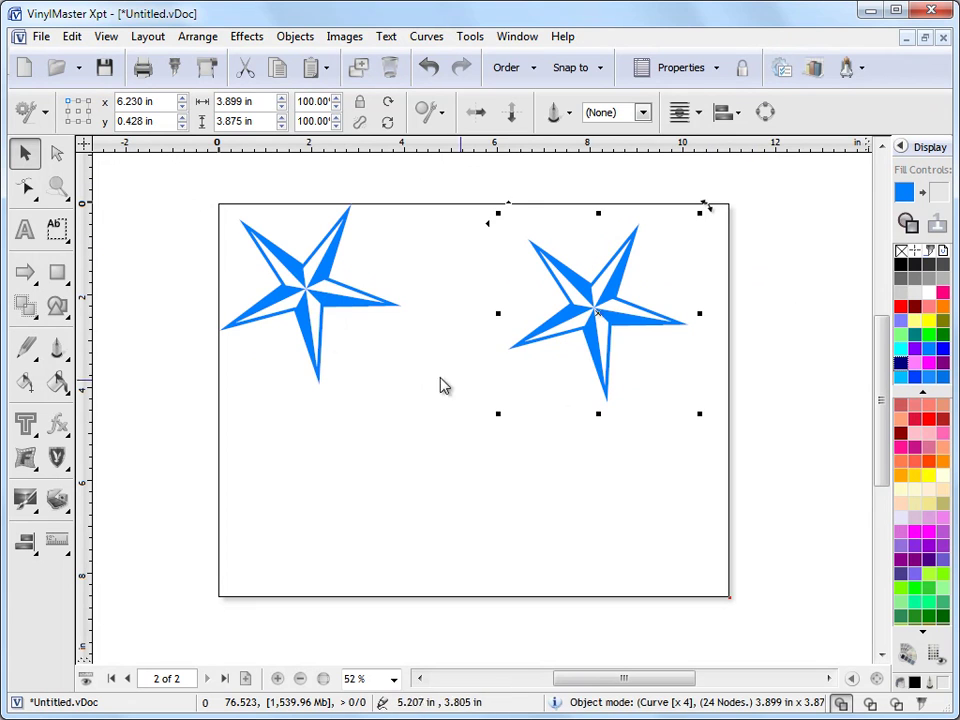
left_click(336, 290)
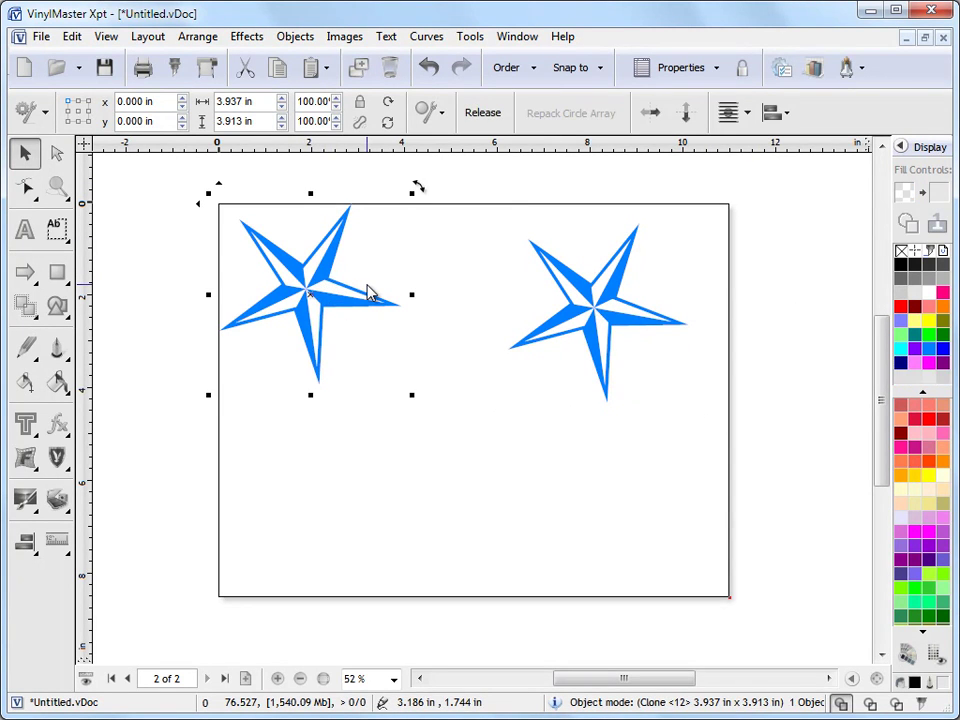
mouse_move(368, 291)
left_mouse_down()
mouse_move(276, 386)
mouse_move(213, 428)
left_mouse_up()
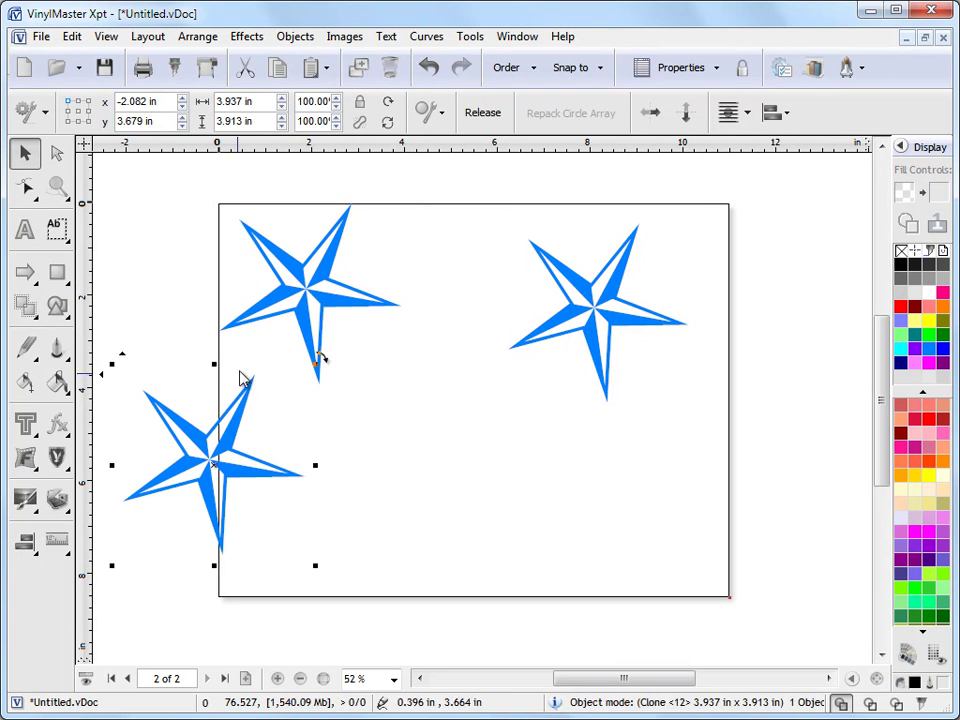
Step: Arrange the remaining star copies toward the bottom centre and lower right, nudging the source star
left_click(315, 279)
left_click(315, 279)
left_click_drag(321, 304, 421, 514)
left_click(333, 298)
left_click_drag(317, 296, 591, 455)
left_click(606, 313)
left_click_drag(606, 313, 580, 282)
mouse_move(588, 484)
left_mouse_down()
mouse_move(617, 463)
mouse_move(594, 456)
mouse_move(626, 459)
mouse_move(698, 416)
mouse_move(724, 381)
mouse_move(601, 488)
left_mouse_up()
Step: Colour the source star red so all clones follow, and rotate it back upright
left_click(604, 288)
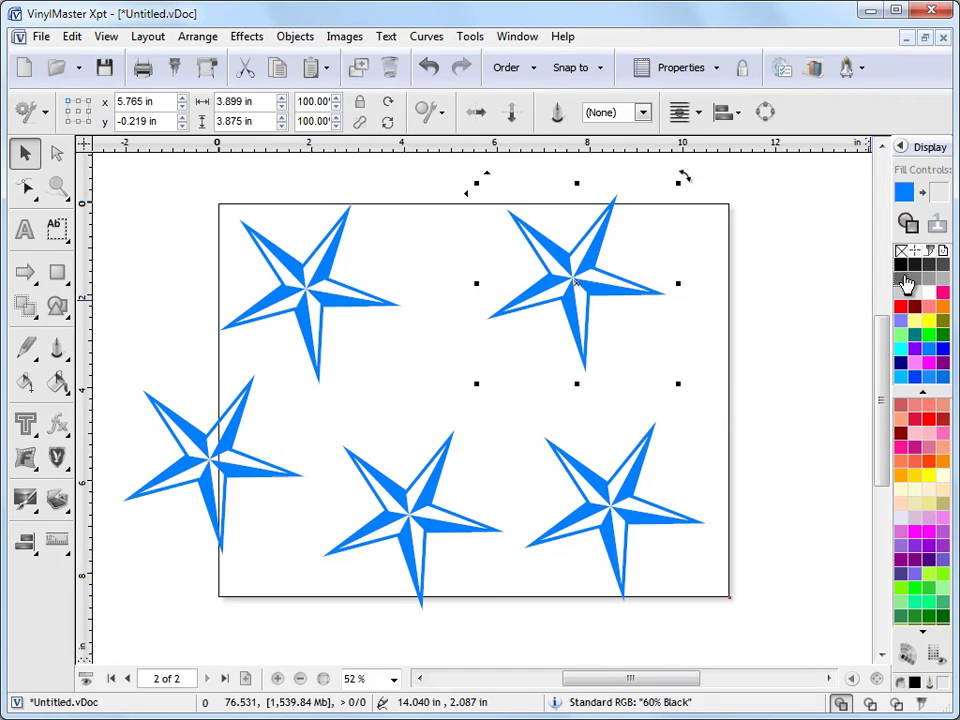
left_click(903, 314)
left_click_drag(686, 180, 612, 180)
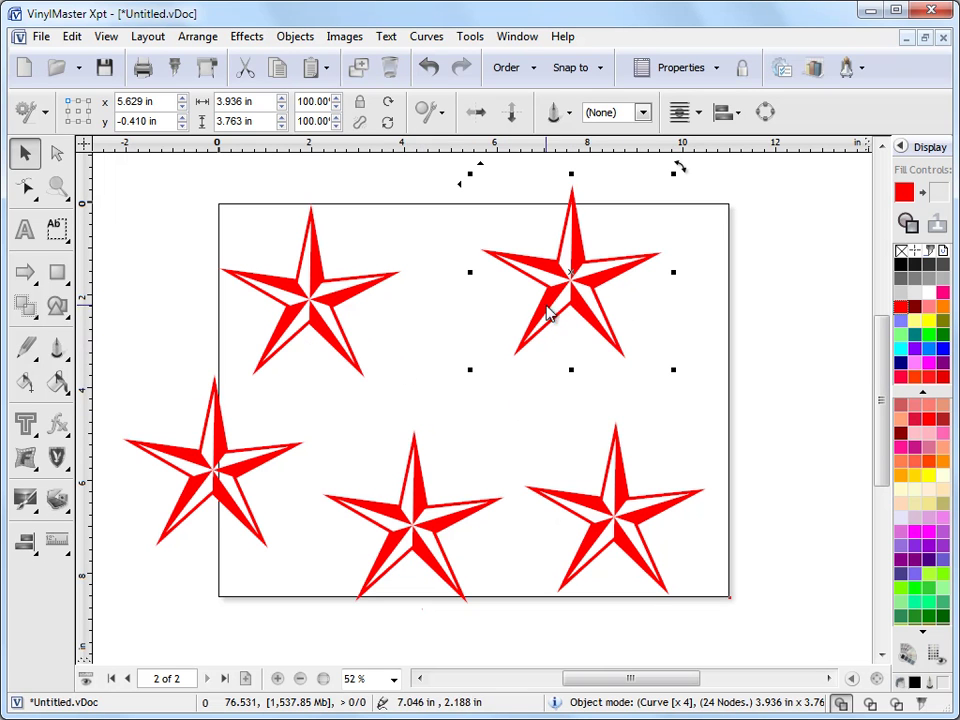
Step: Recolour the source star light violet so all five linked stars turn purple, then deselect
left_click(908, 361)
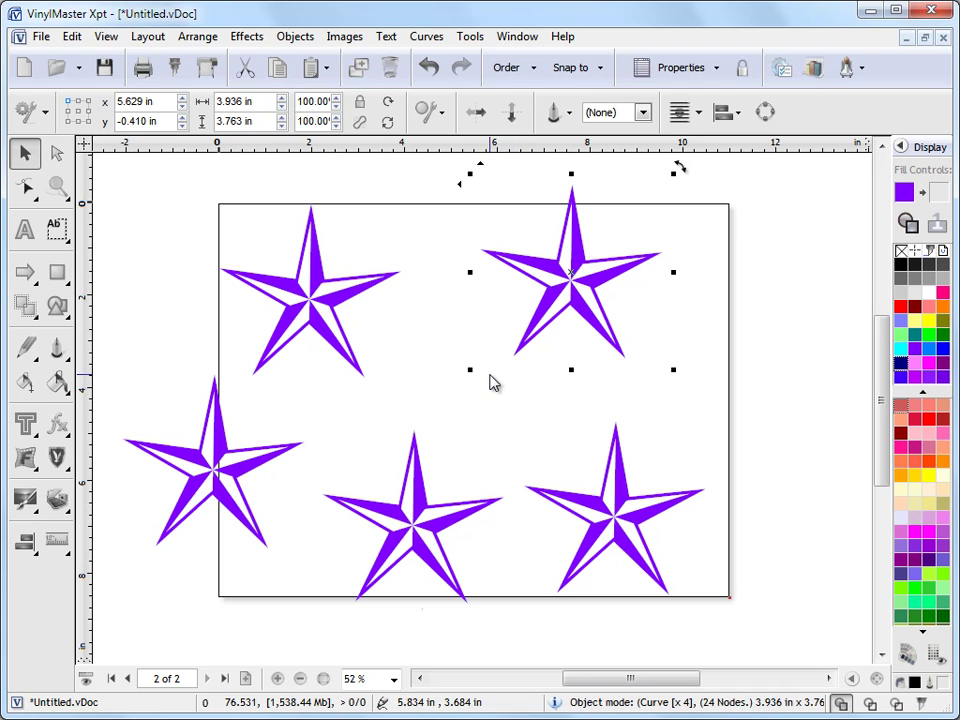
left_click(746, 427)
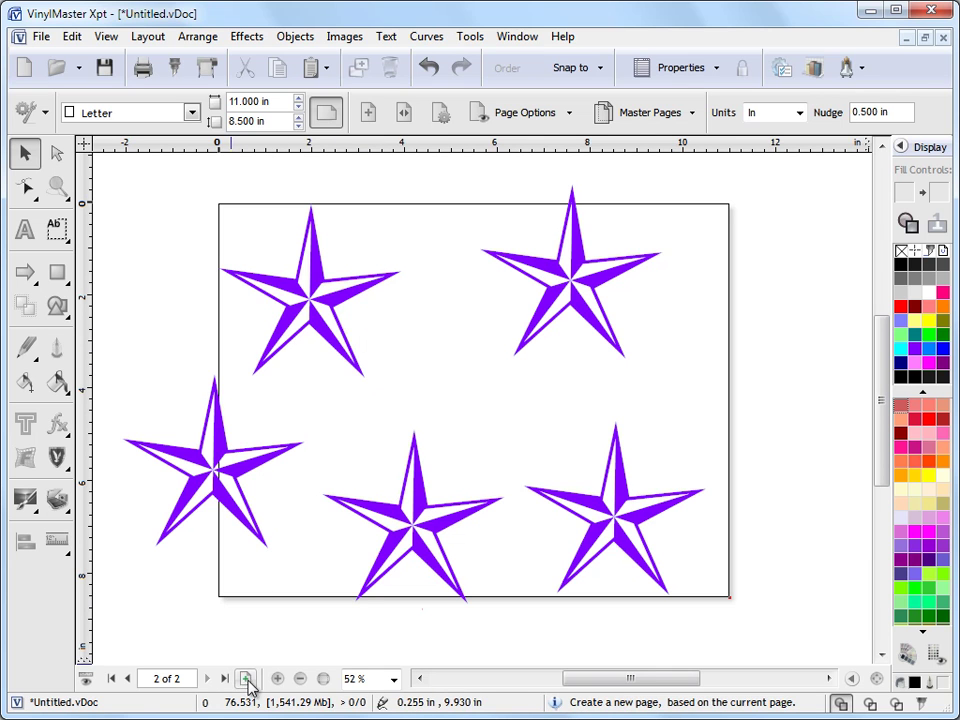
Step: Add a third page and choose the ship from the General Clipart library
left_click(246, 679)
left_click_drag(429, 332, 197, 420)
left_click(58, 459)
left_click(125, 465)
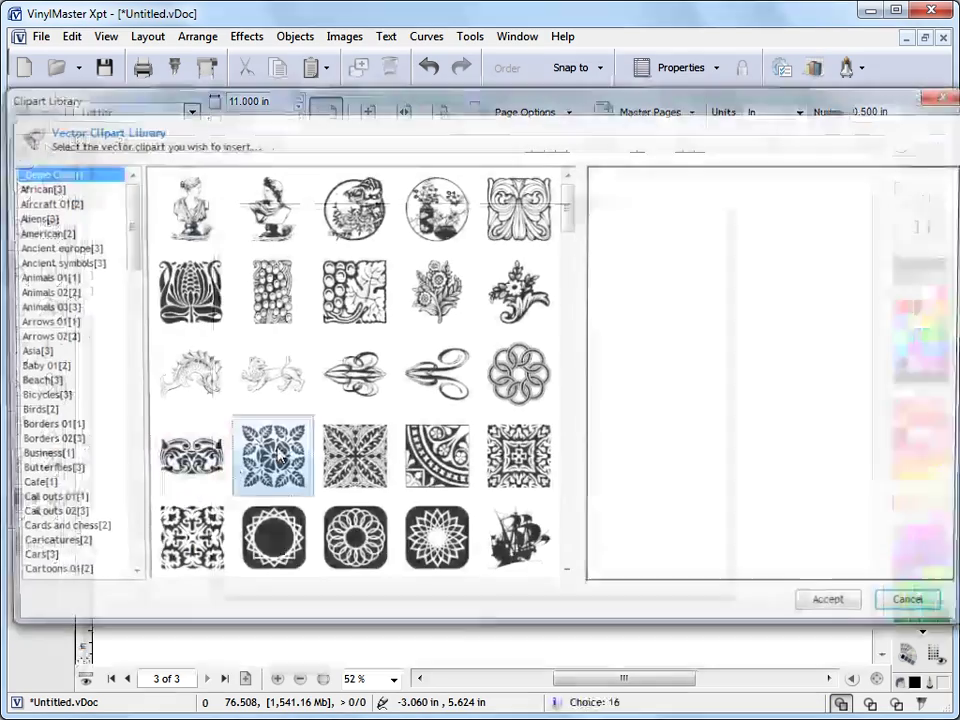
left_click_drag(569, 195, 571, 253)
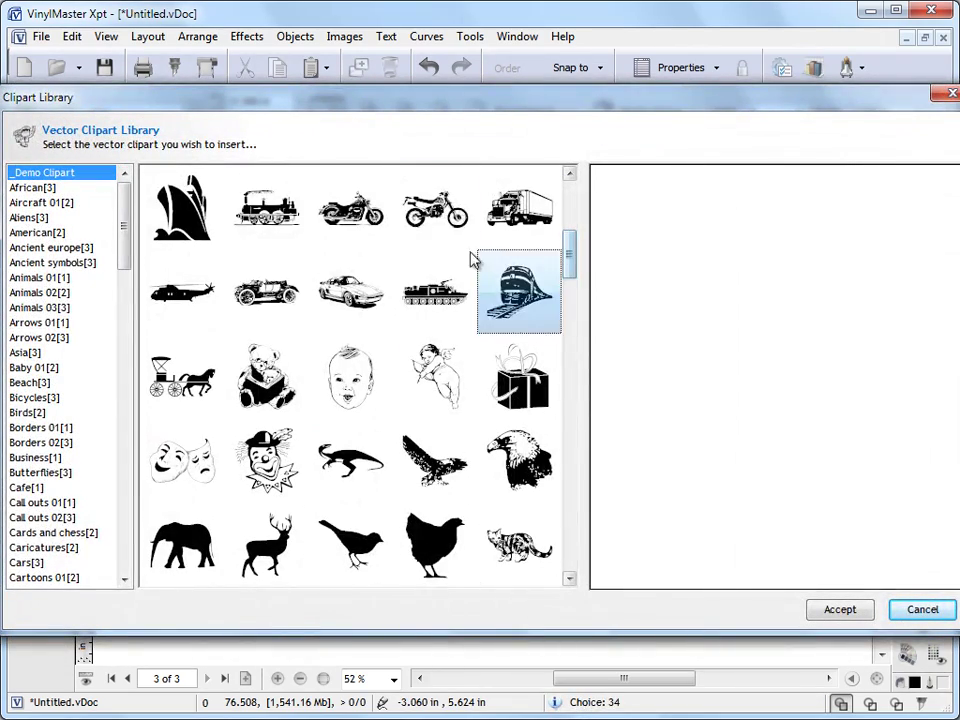
left_click(422, 243)
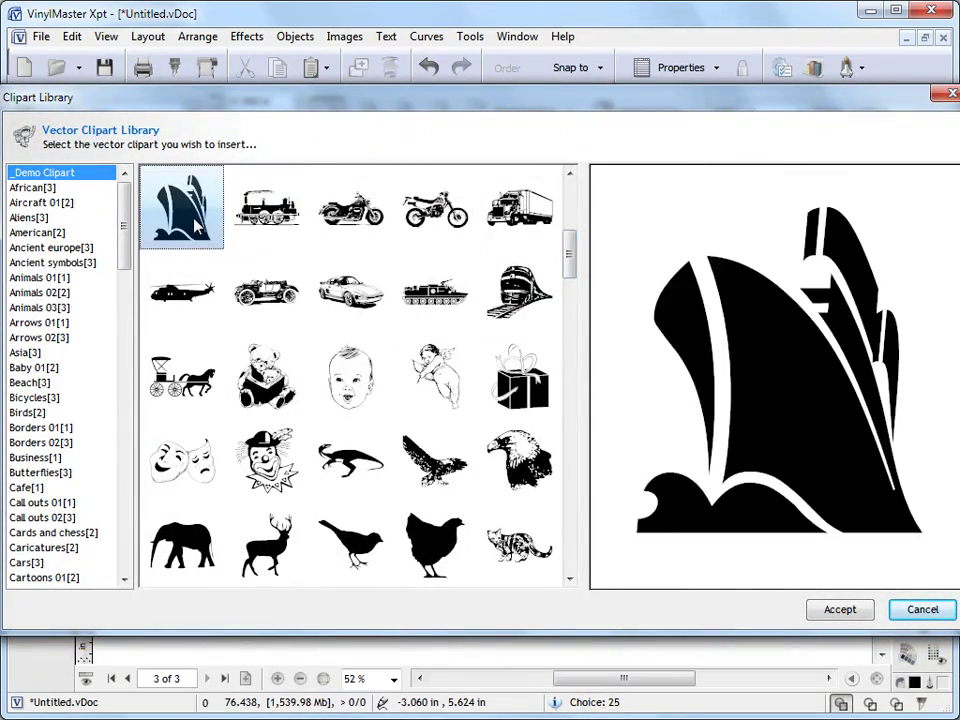
Step: Insert the ship and shrink it to about 1.344 × 1.532 in near the top edge
left_click(838, 609)
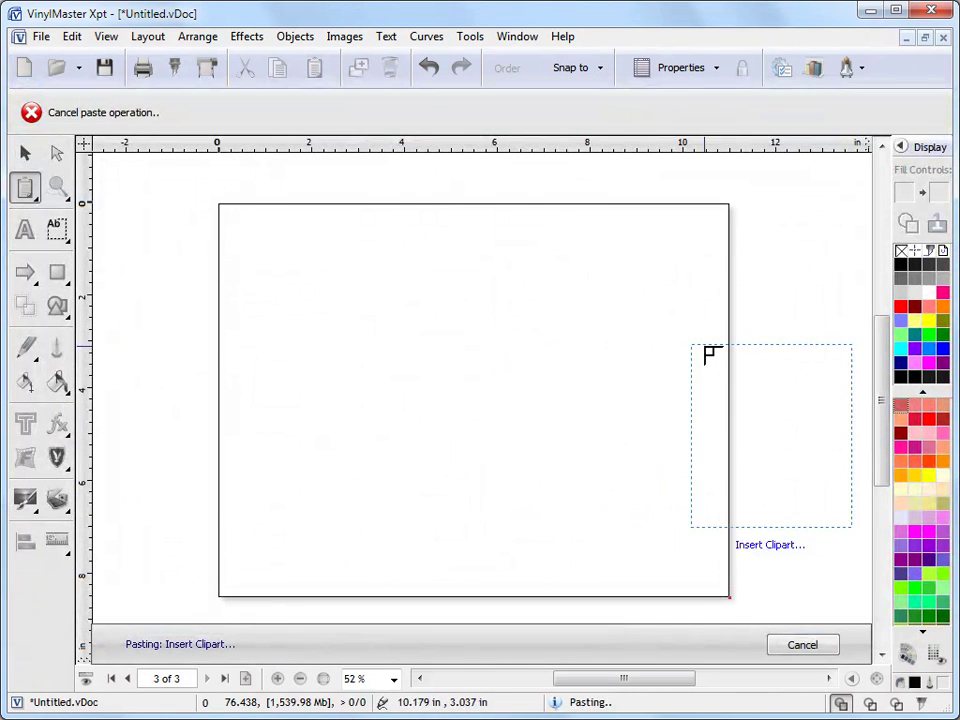
left_click(412, 194)
left_click_drag(570, 388, 403, 244)
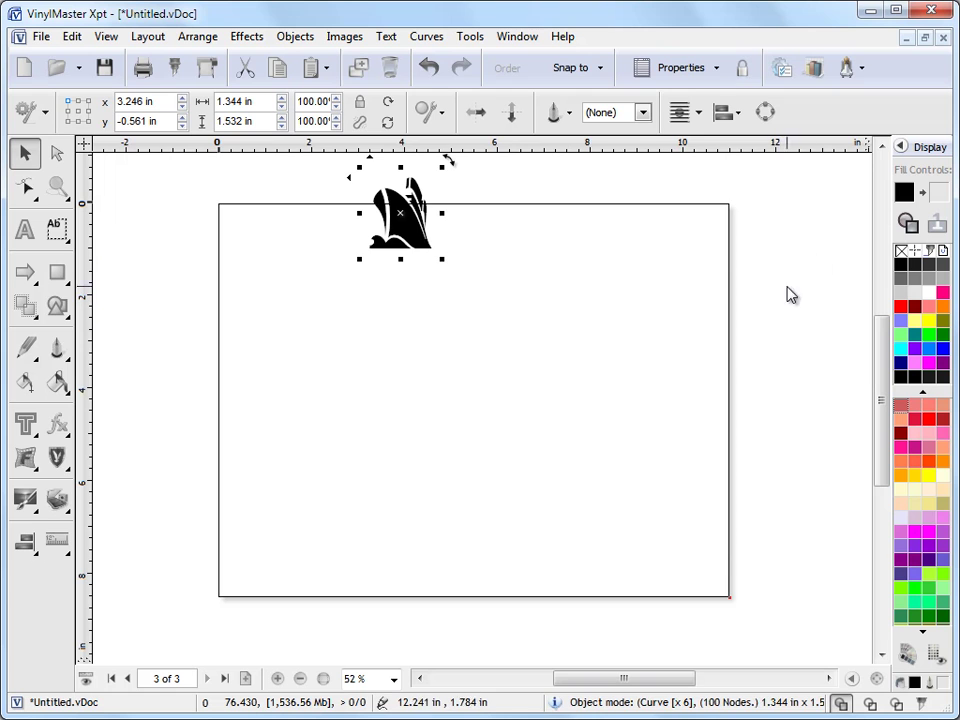
Step: Show the Document Properties object tree, select the ship, and Break Apart it into six curves
left_click(901, 148)
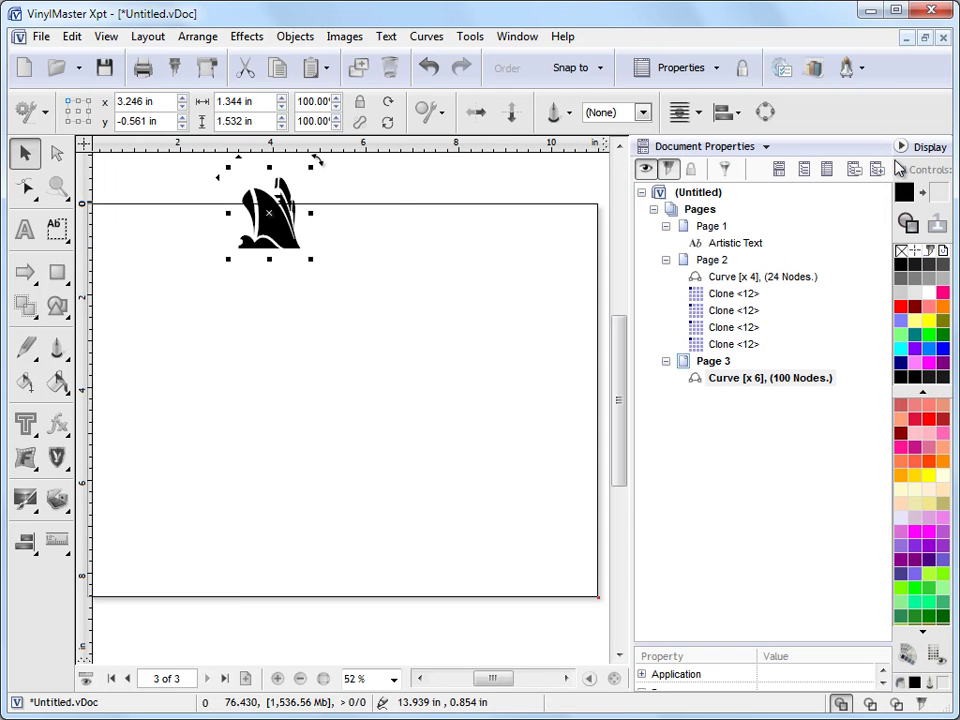
left_click(722, 379)
left_click_drag(271, 217, 296, 229)
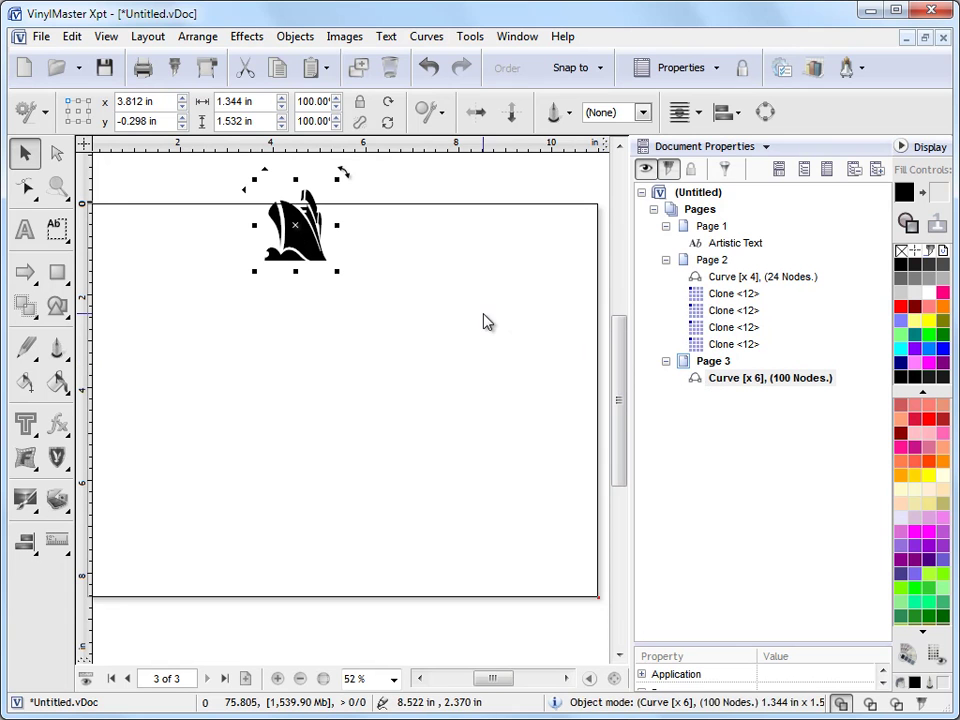
left_click(207, 37)
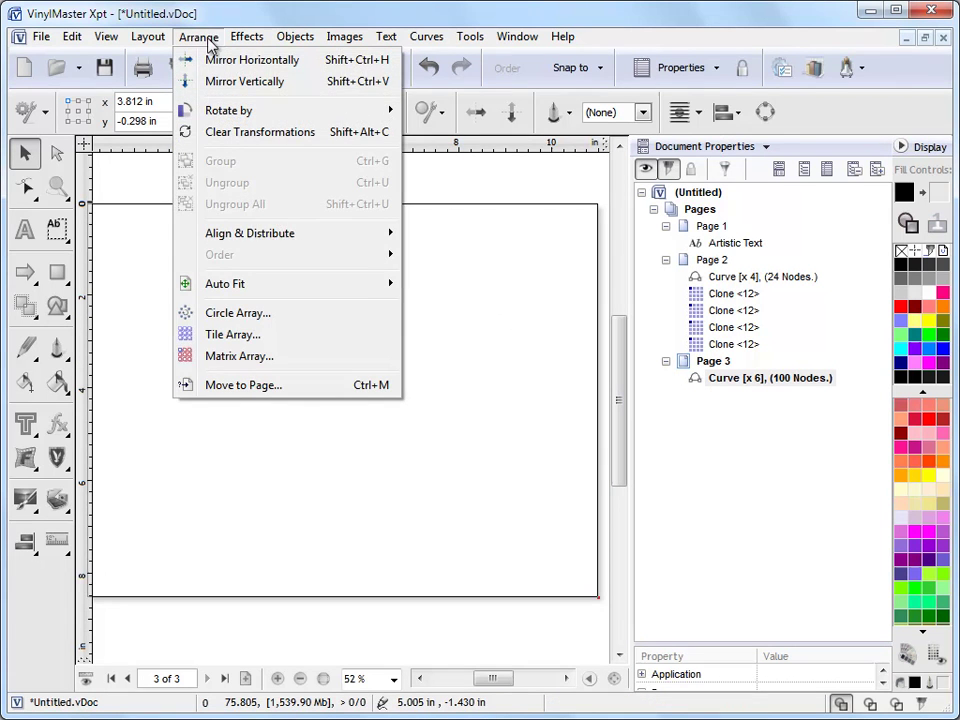
left_click(379, 62)
left_click(428, 37)
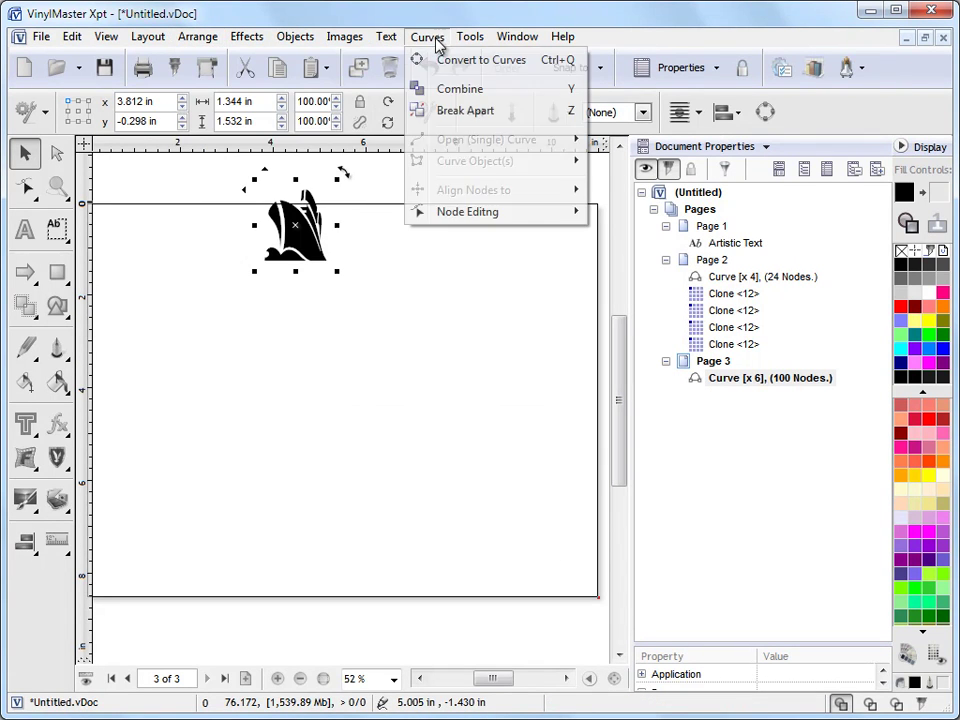
left_click(477, 110)
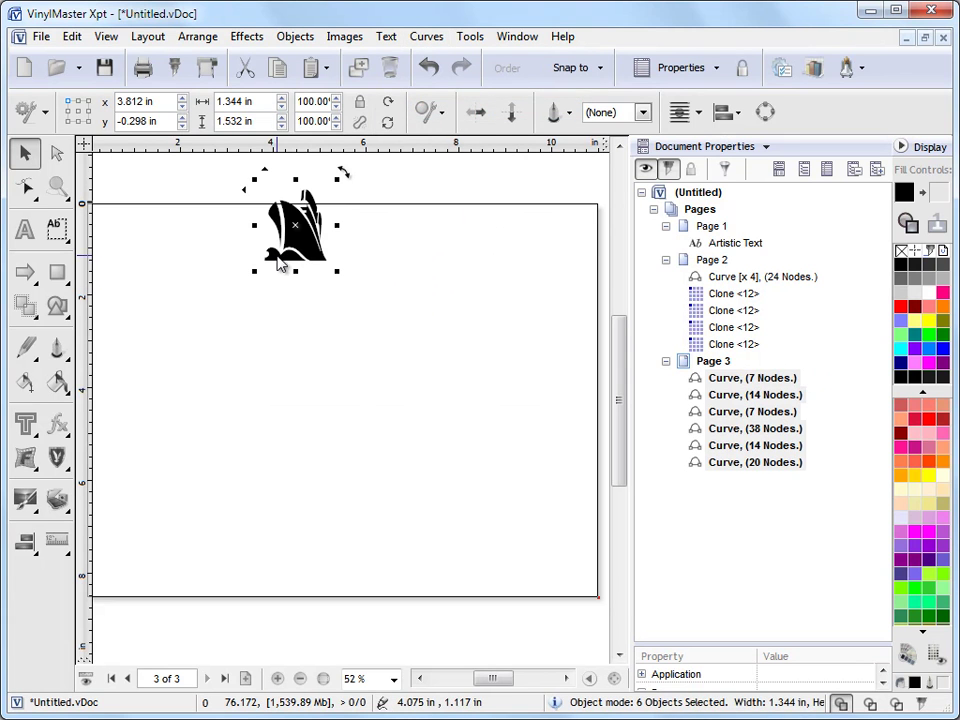
Step: Select the small wave curve under the ship and colour it sky blue
left_click(315, 285)
left_click_drag(315, 285, 240, 228)
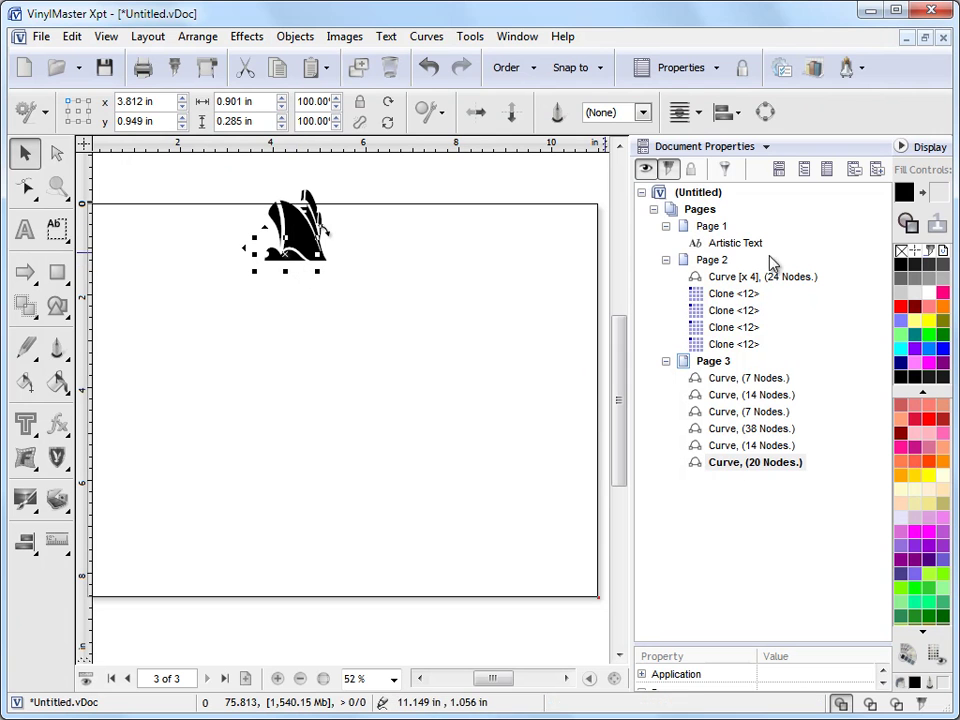
left_click(930, 350)
Step: Select all six ship curves and group them back together
left_click(325, 218)
left_click_drag(234, 183, 375, 313)
left_click(188, 37)
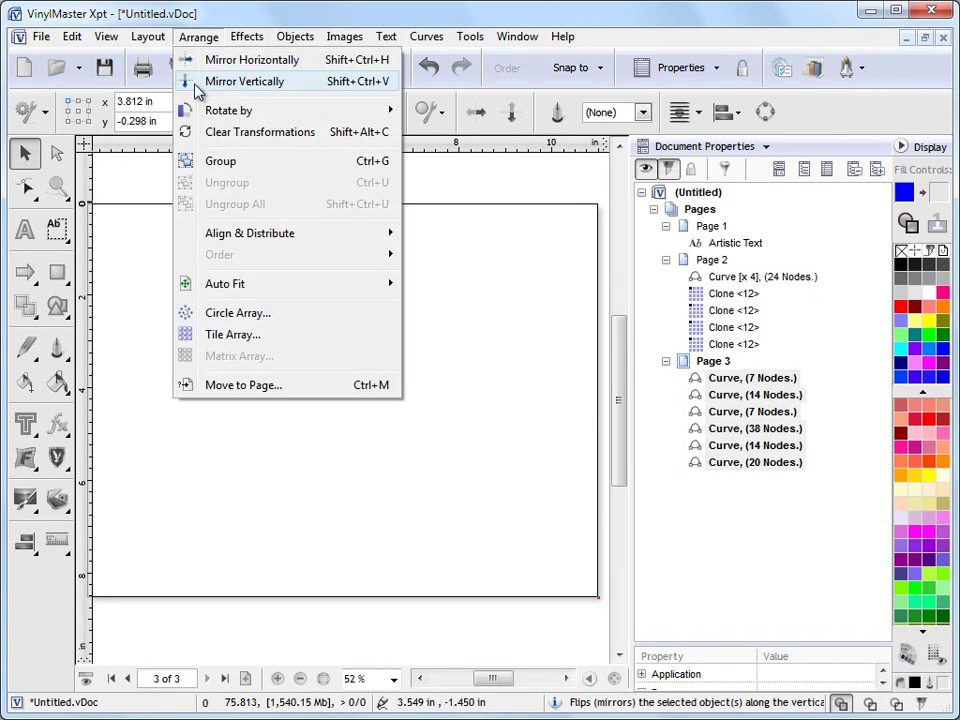
left_click(220, 160)
left_click(600, 370)
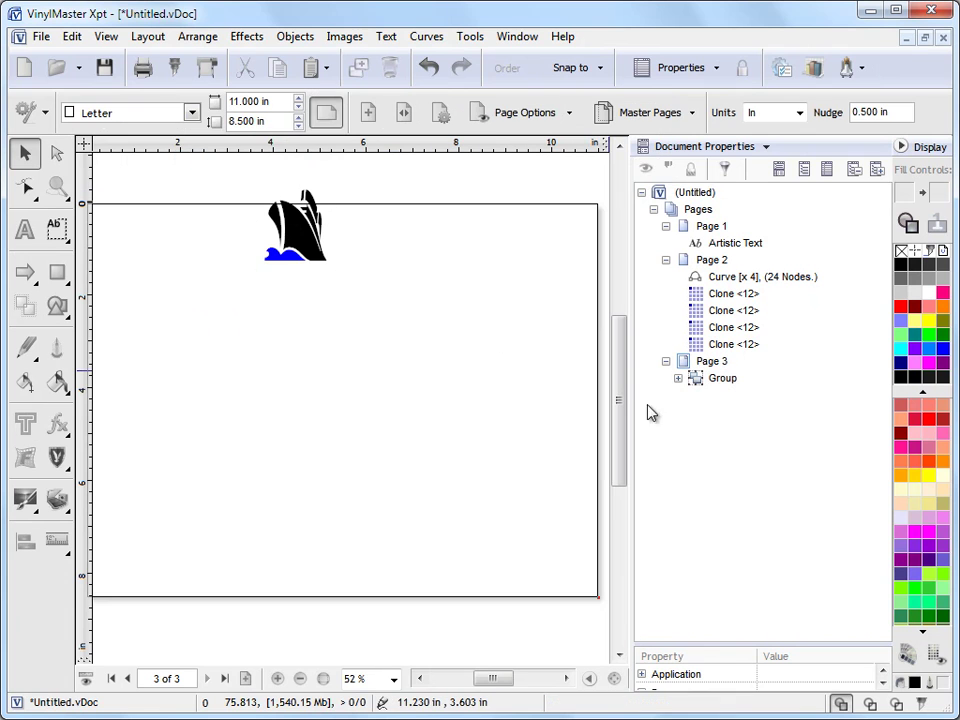
Step: Close the Document Properties panel and move the ship group above the page
left_click(900, 148)
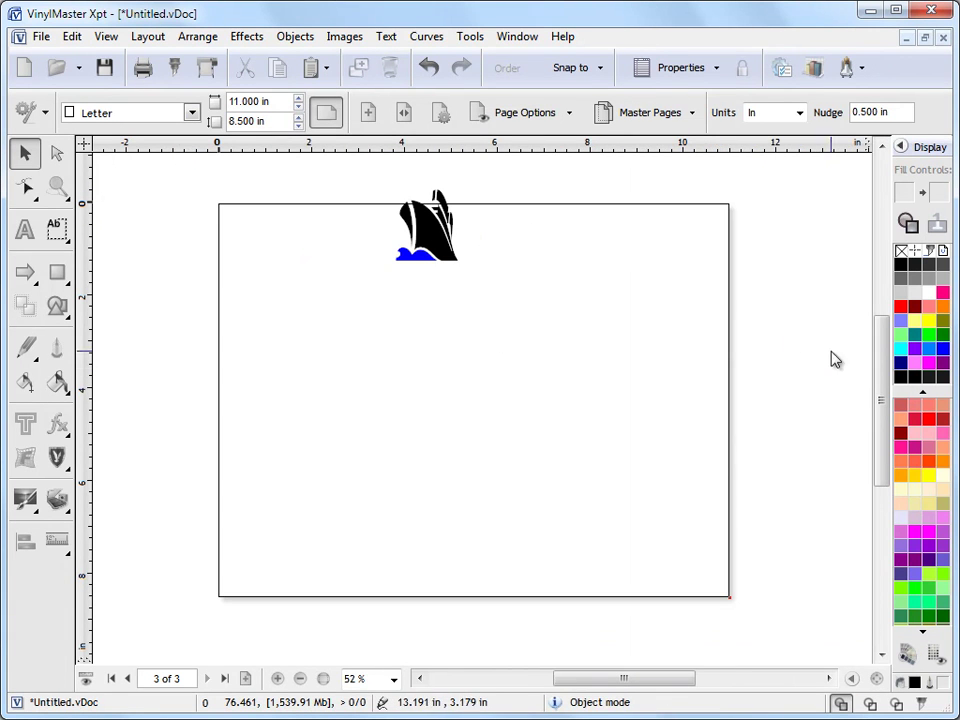
scroll(874, 373, "up", 1)
left_click_drag(428, 285, 456, 214)
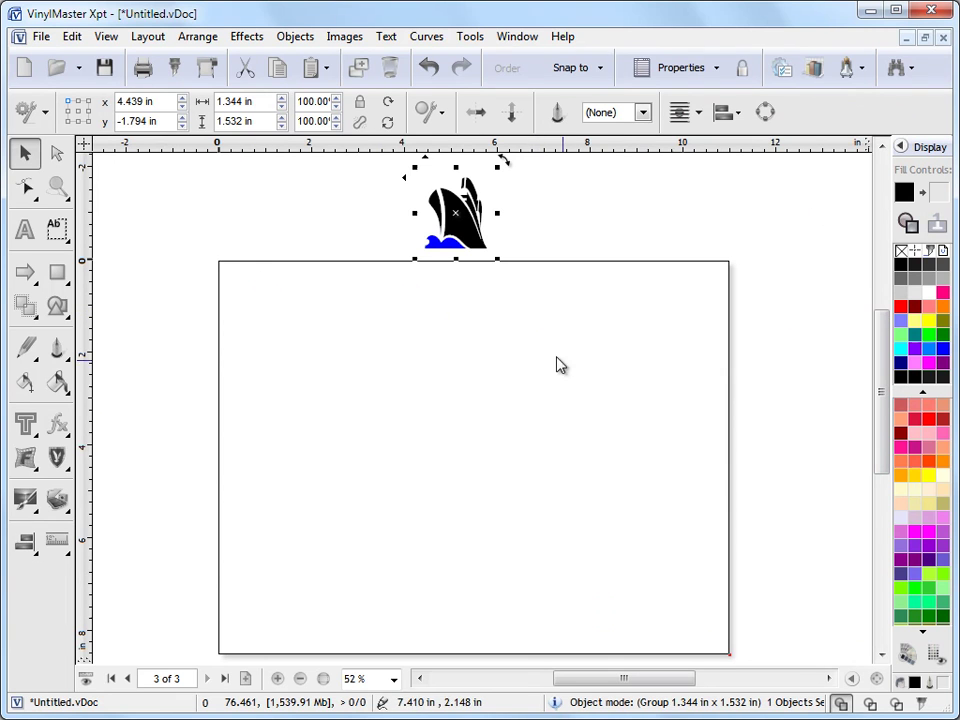
Step: Create a Matrix Array of ship clones from the Object and Display Tools
left_click(26, 310)
mouse_move(126, 390)
mouse_move(120, 412)
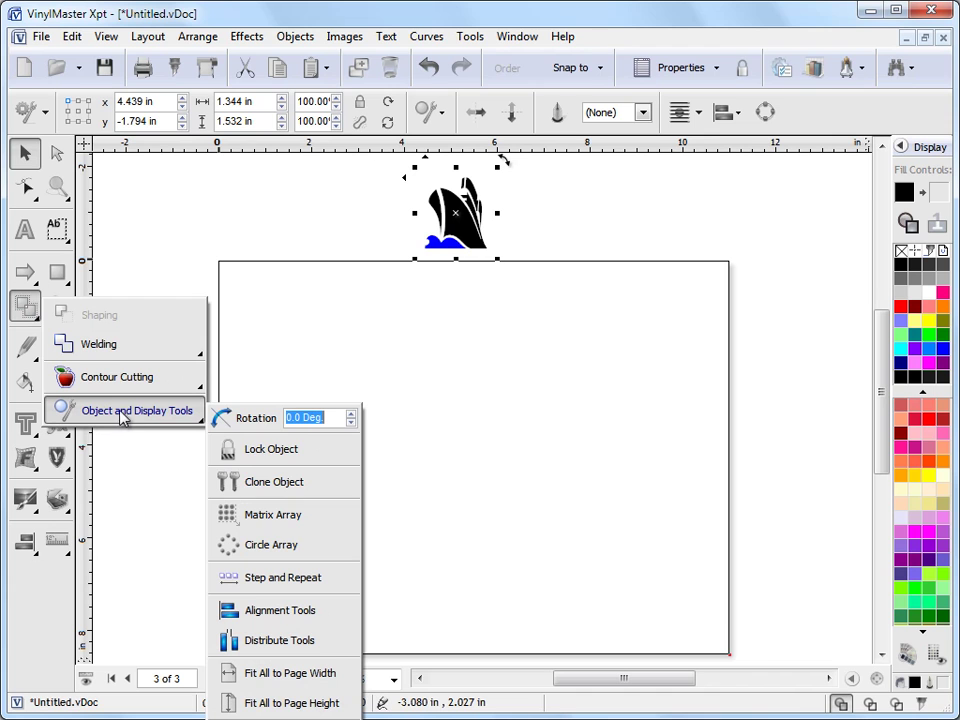
left_click(278, 516)
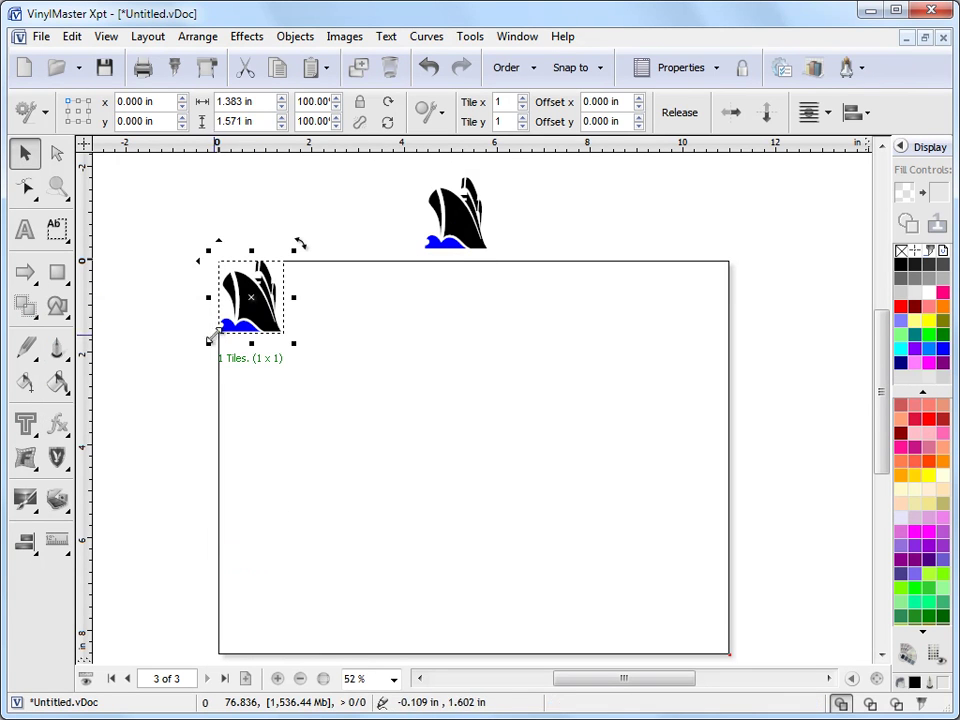
Step: Stretch the ship clone matrix to 7 across by 5 down and shift it to 0.202, 0.121 in
left_click_drag(300, 300, 721, 317)
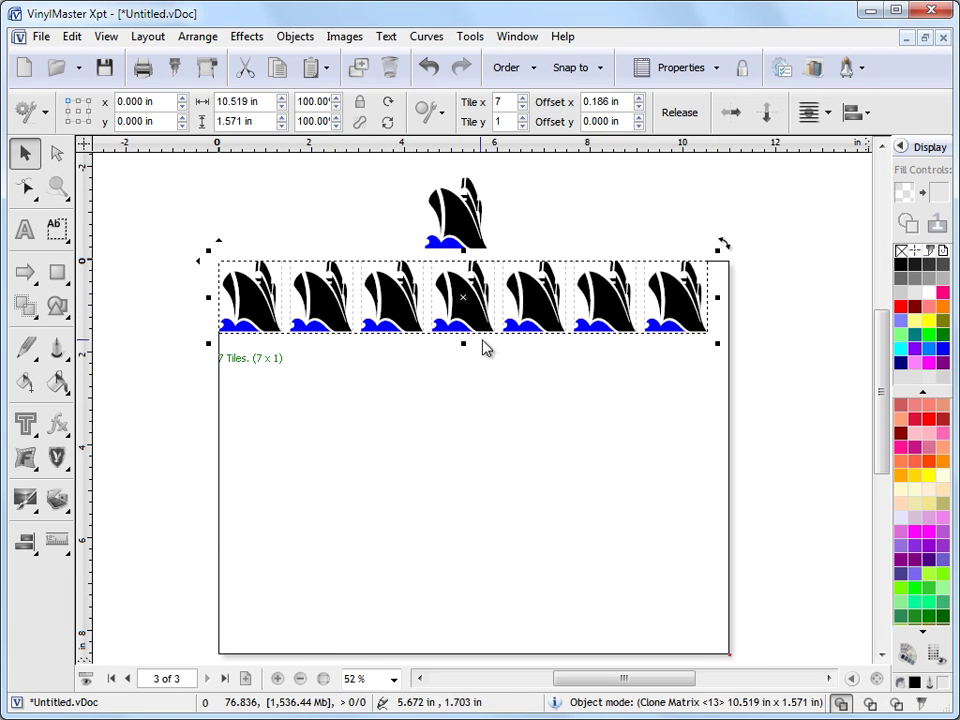
mouse_move(463, 343)
left_mouse_down()
mouse_move(516, 576)
mouse_move(557, 640)
left_mouse_up()
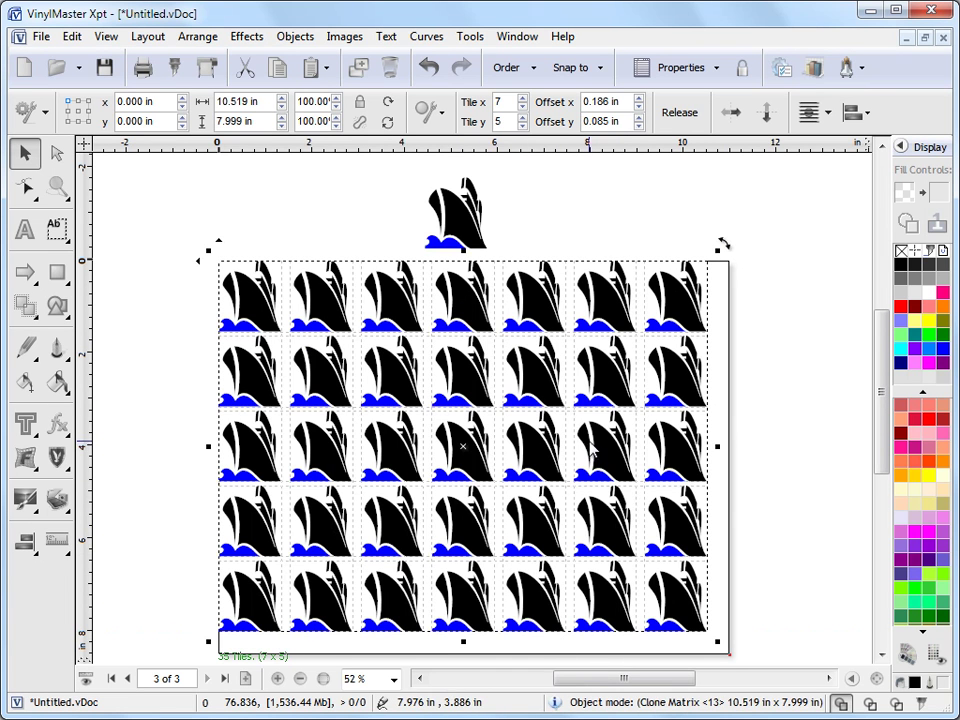
left_click_drag(470, 448, 481, 455)
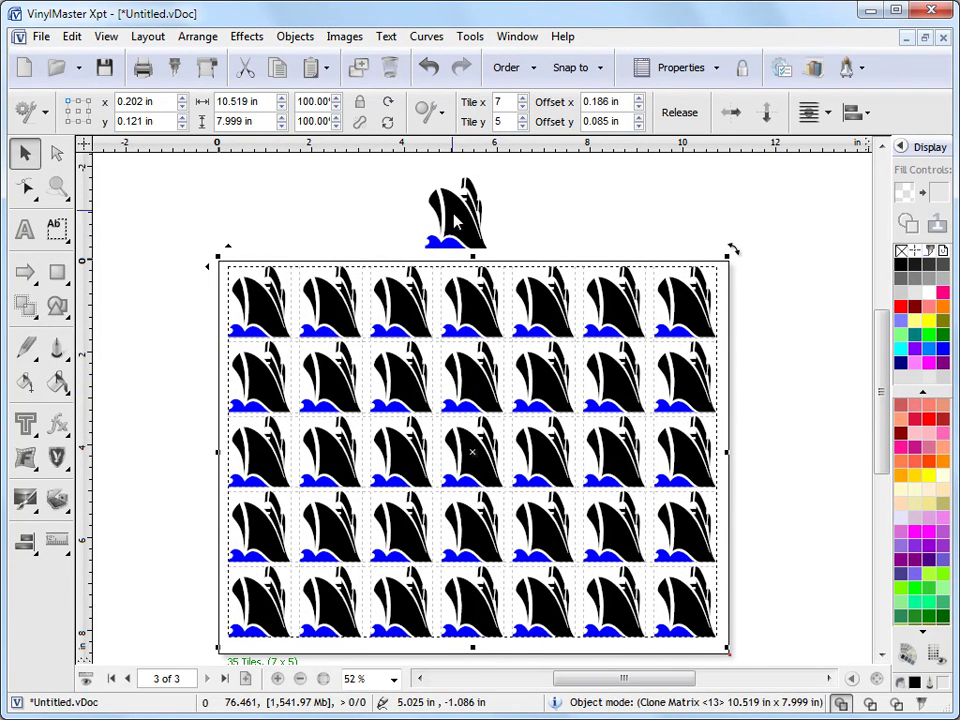
left_click(455, 238)
Step: In the object tree, expand the source ship's Group (13) and colour its 20-node wave curve red
left_click(900, 147)
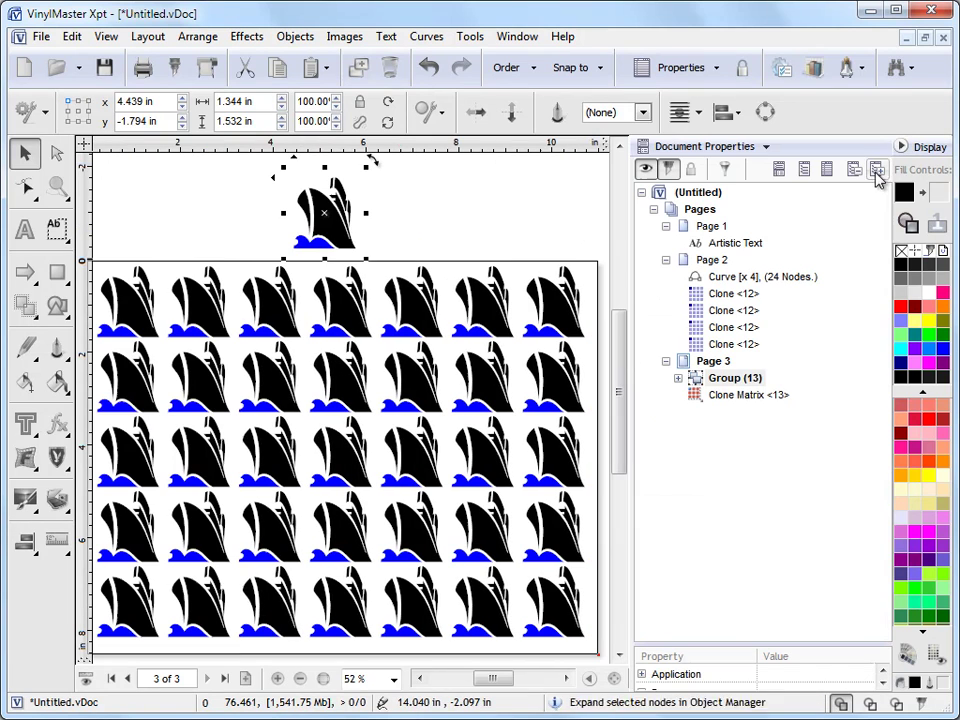
left_click(679, 378)
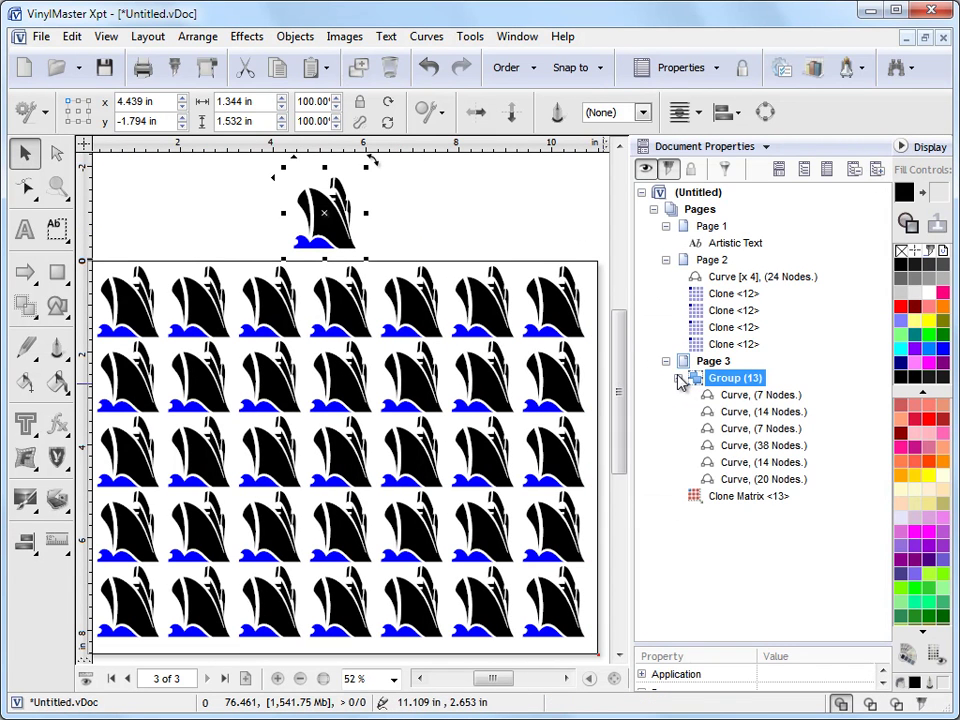
left_click(767, 482)
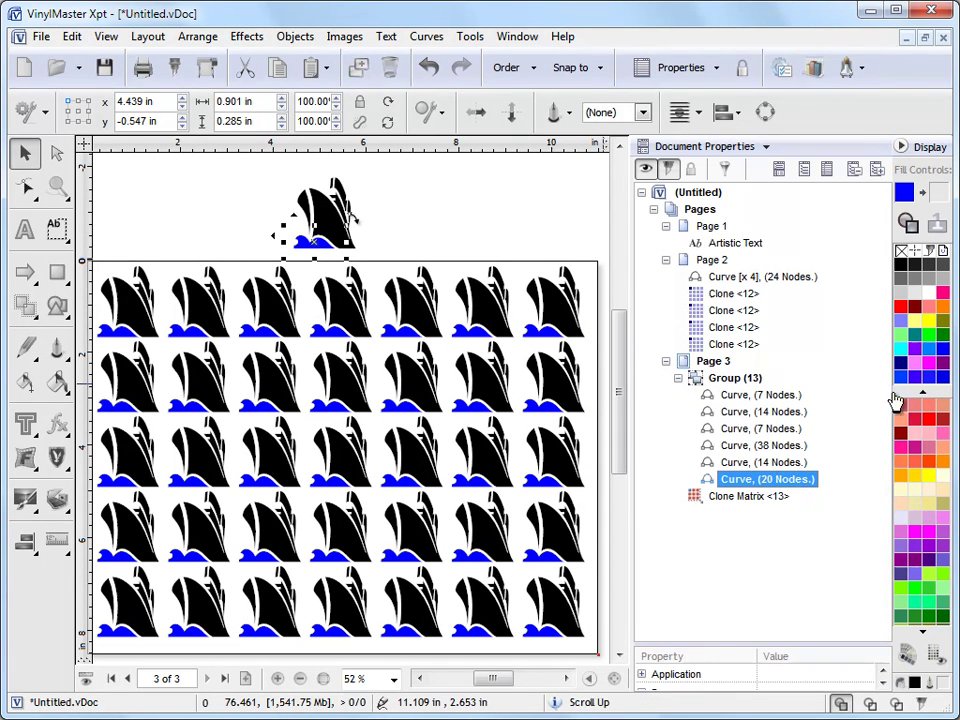
left_click(906, 309)
left_click(540, 243)
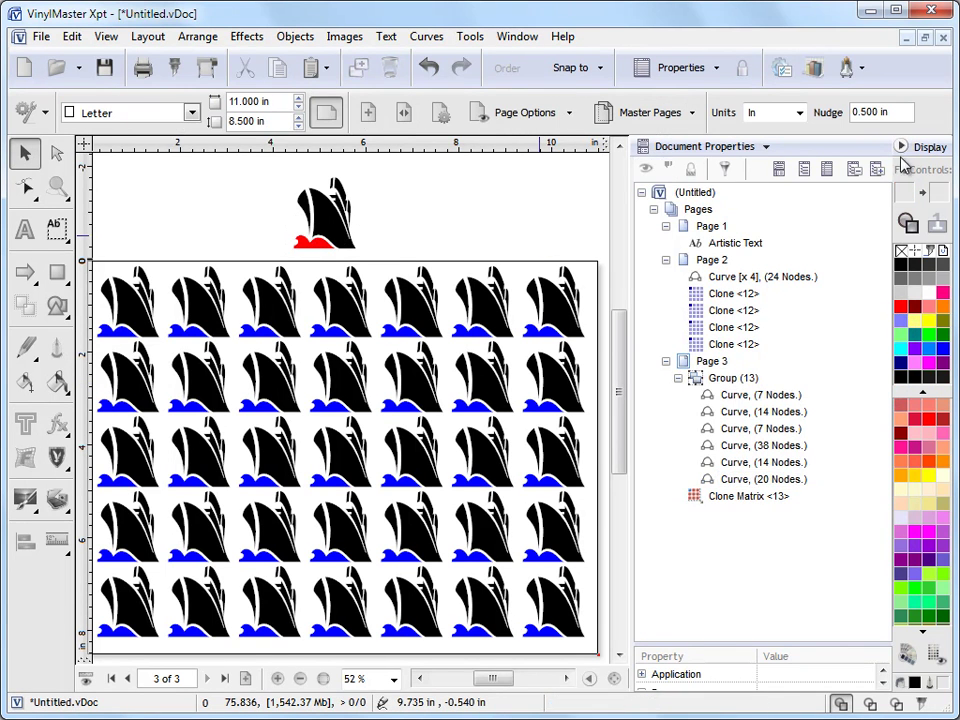
left_click(901, 146)
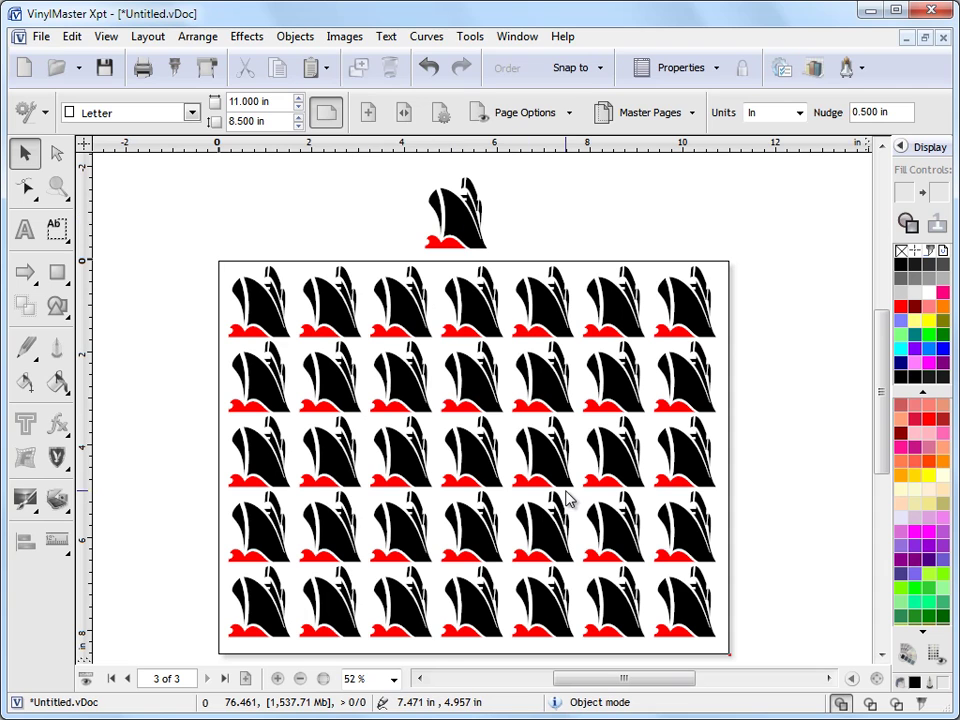
Step: Add a fourth page, then go to page 2 and select the top-right purple star
left_click(245, 679)
mouse_move(876, 446)
left_mouse_down()
mouse_move(883, 430)
mouse_move(881, 443)
left_mouse_up()
left_click(172, 678)
type("2")
key("Return")
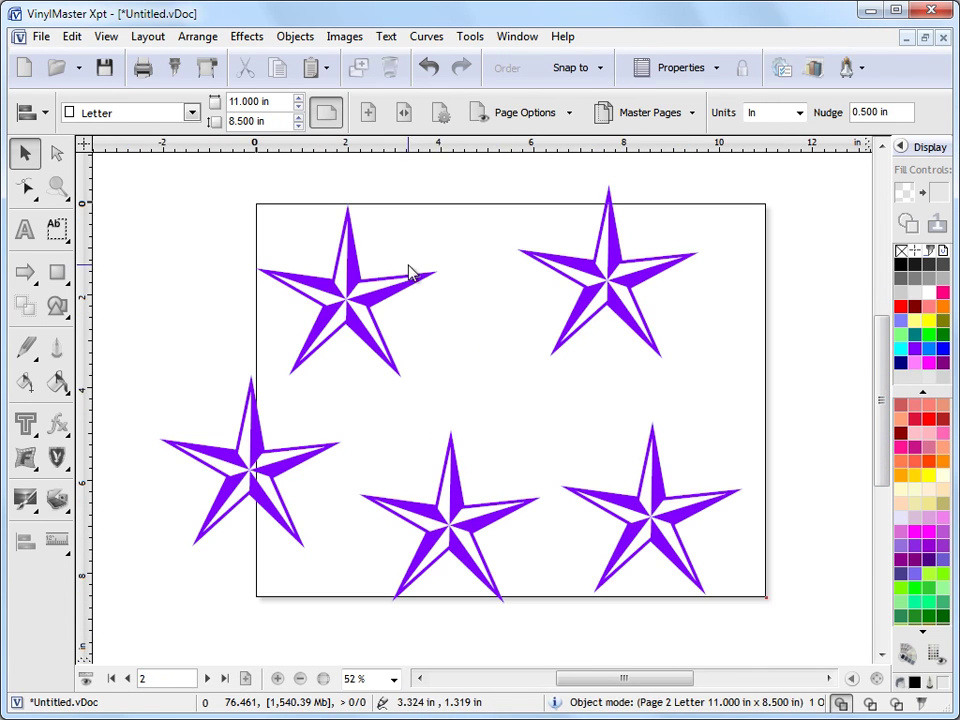
left_click(610, 313)
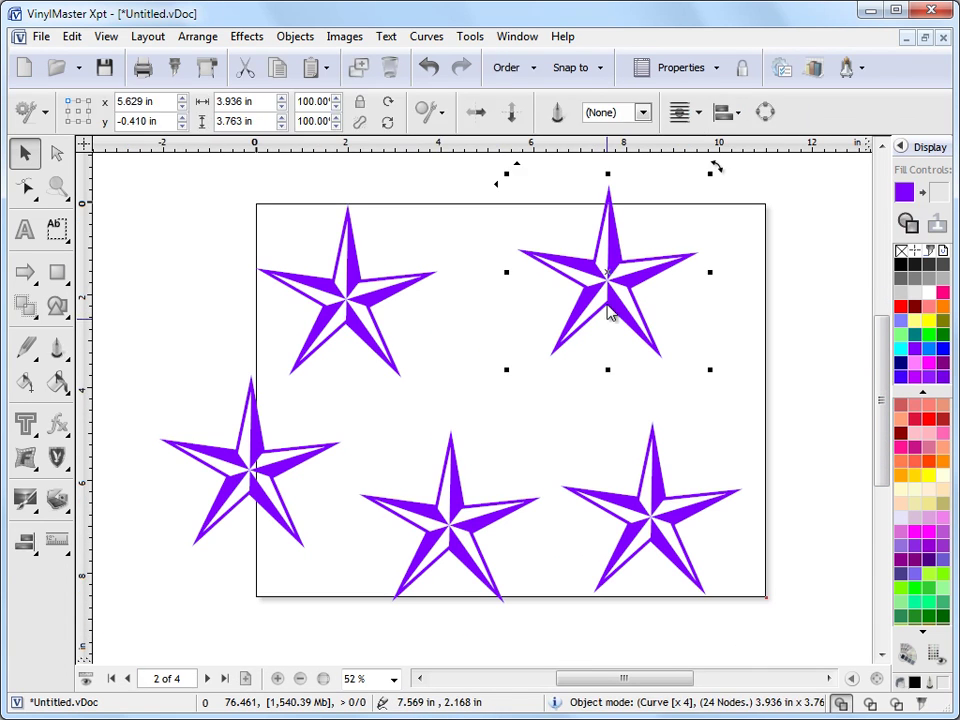
Step: Paste the star onto the last page and shrink it to 3.128 × 2.990 in near the upper right
left_click(225, 679)
key("ctrl+v")
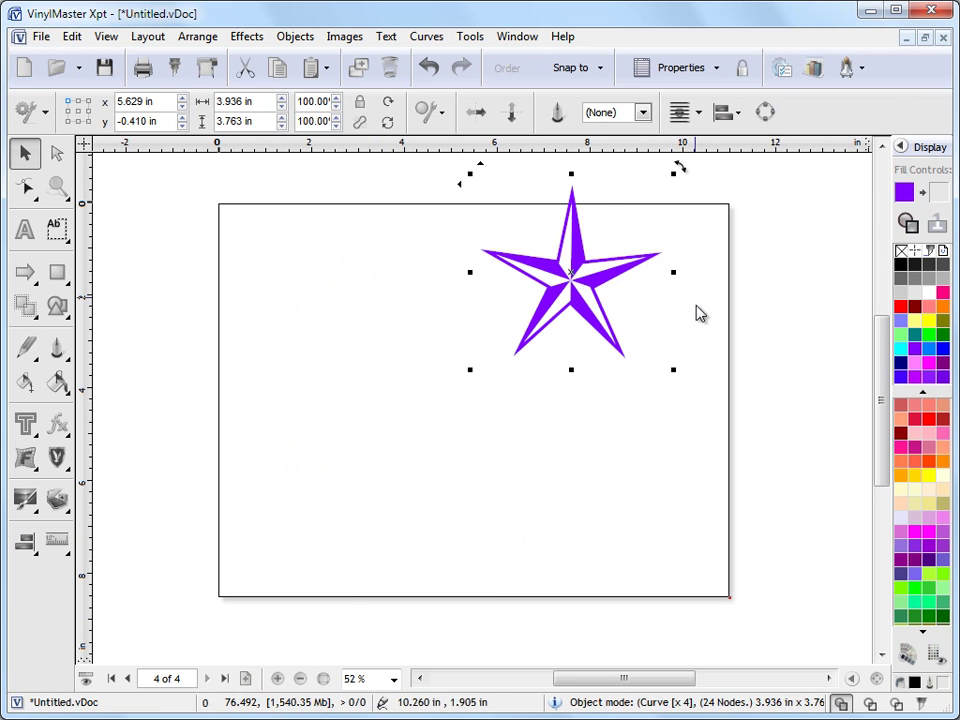
left_click_drag(675, 369, 636, 333)
left_click_drag(588, 314, 588, 313)
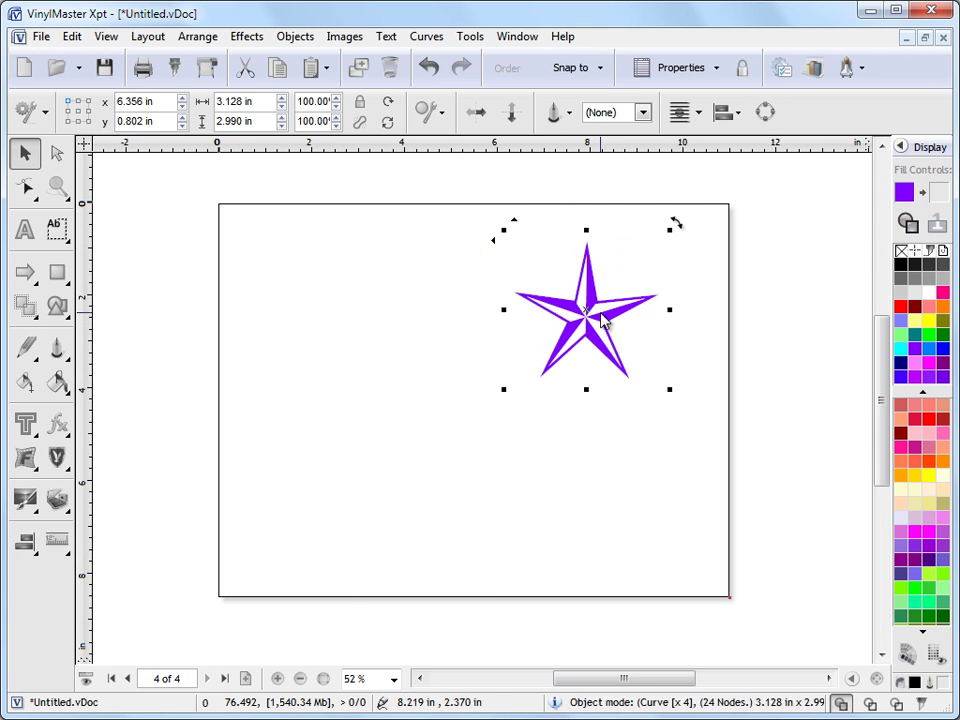
scroll(879, 429, "up", 1)
mouse_move(690, 683)
left_mouse_down()
mouse_move(657, 683)
mouse_move(672, 683)
left_mouse_up()
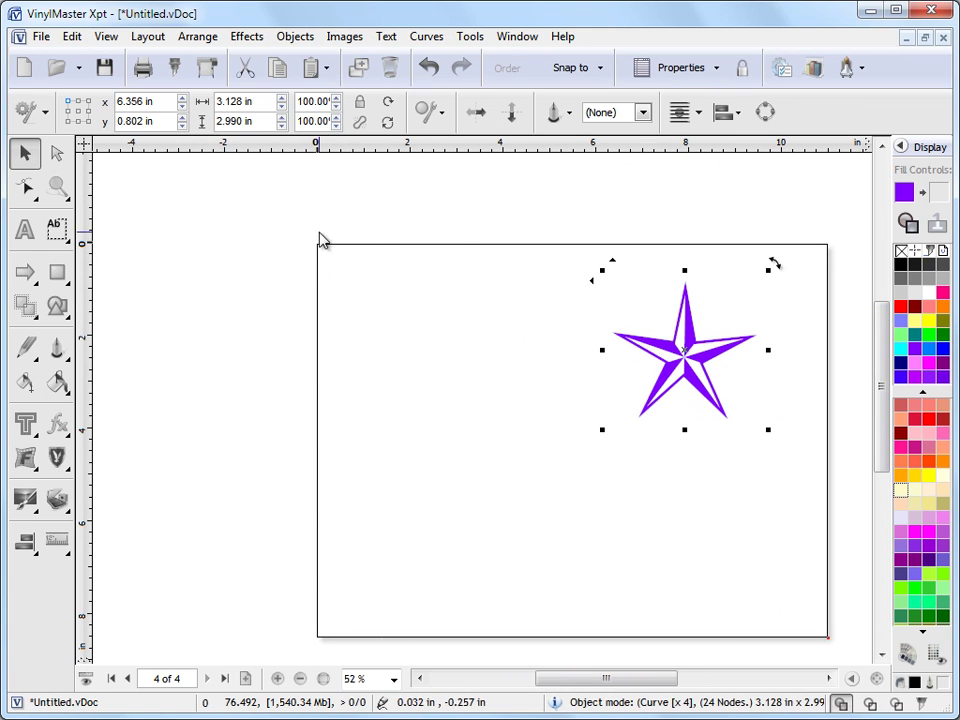
Step: Create a Circle Array of linked star clones with Number set to 9
left_click(28, 308)
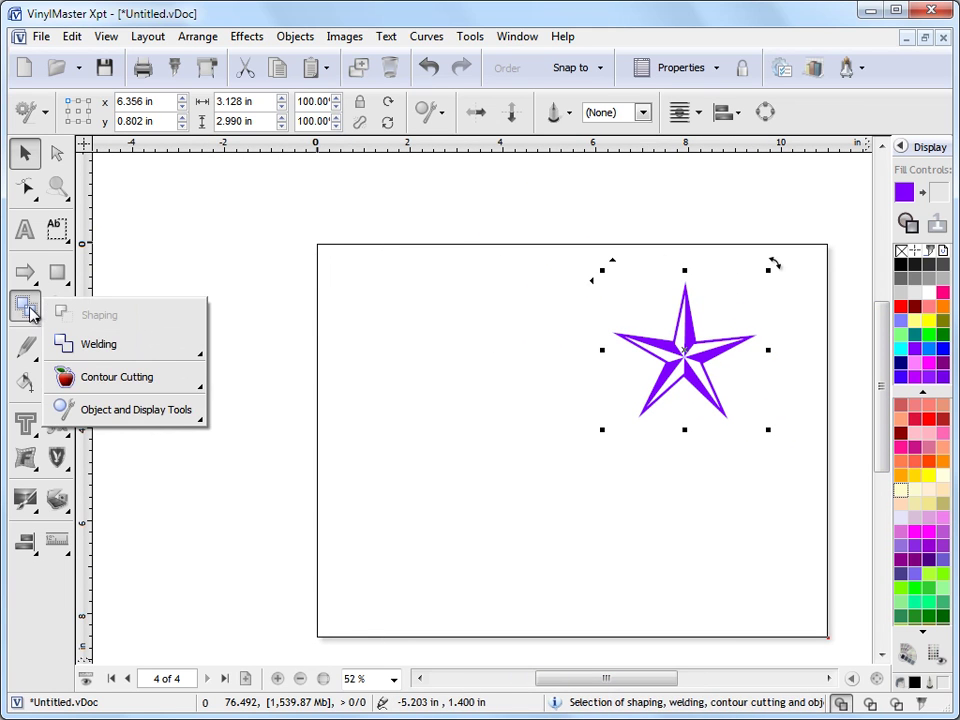
mouse_move(138, 418)
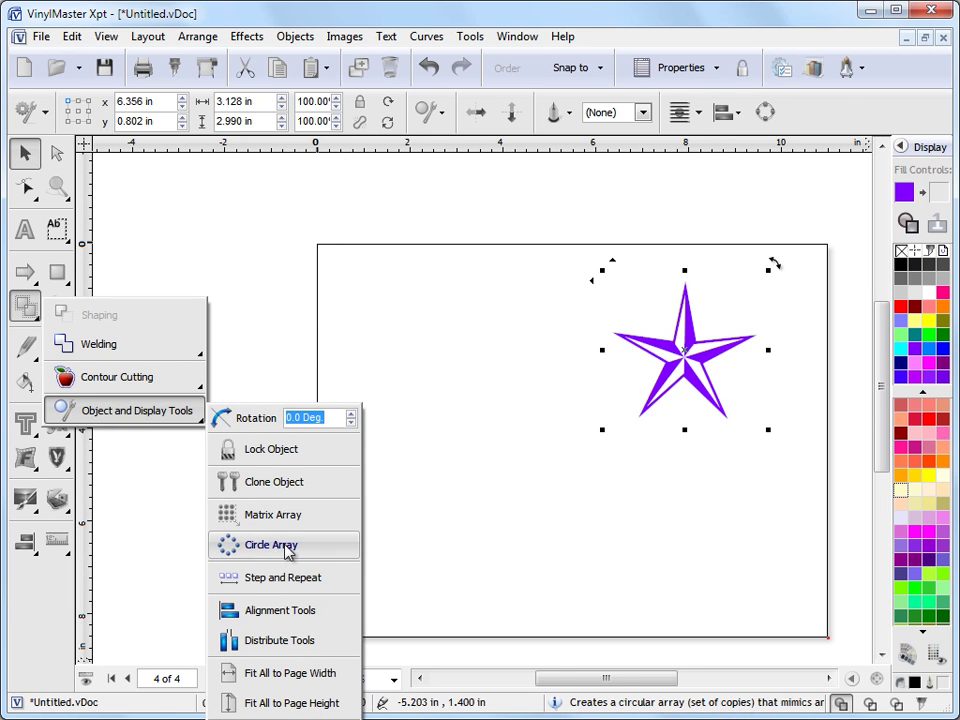
left_click(279, 552)
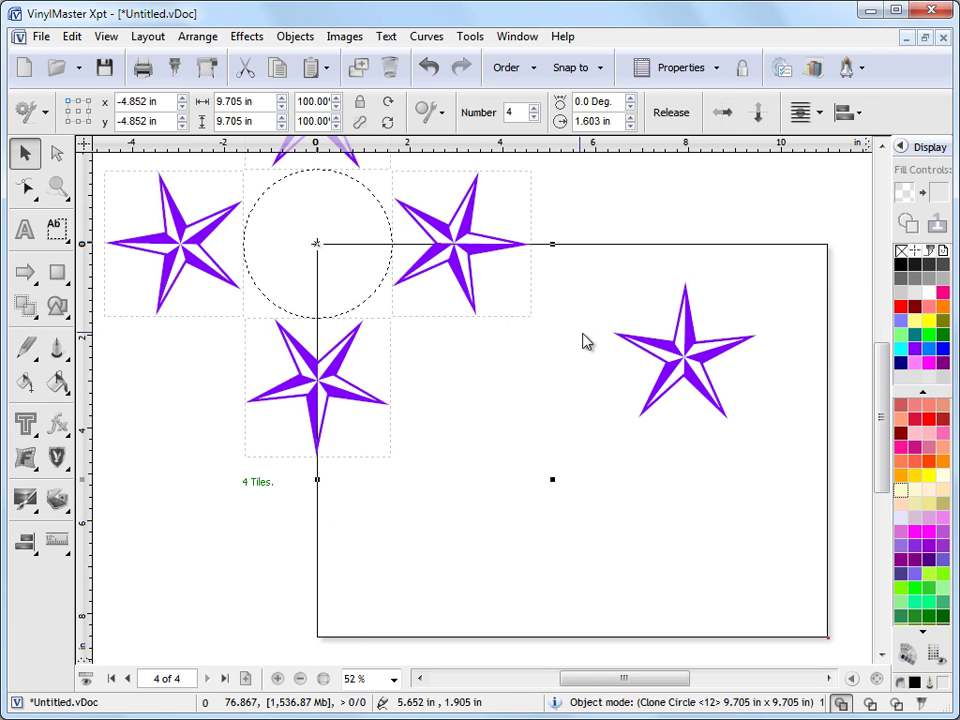
scroll(505, 330, "down", 3)
left_click_drag(881, 407, 888, 375)
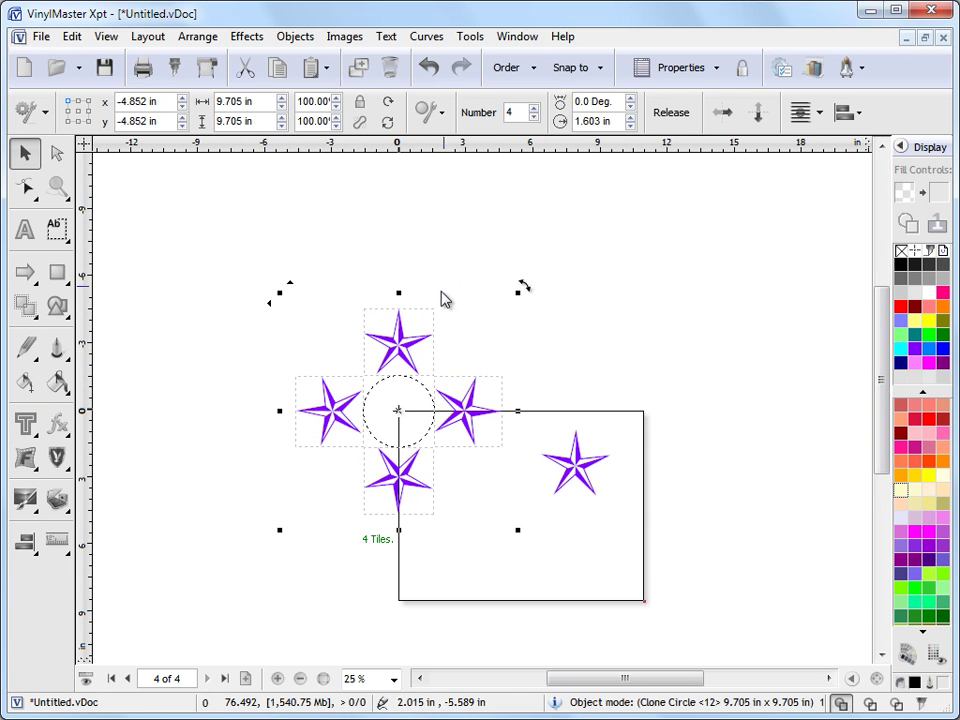
left_click(534, 108)
left_click(534, 108)
left_click(534, 108)
left_click(534, 108)
left_click(534, 108)
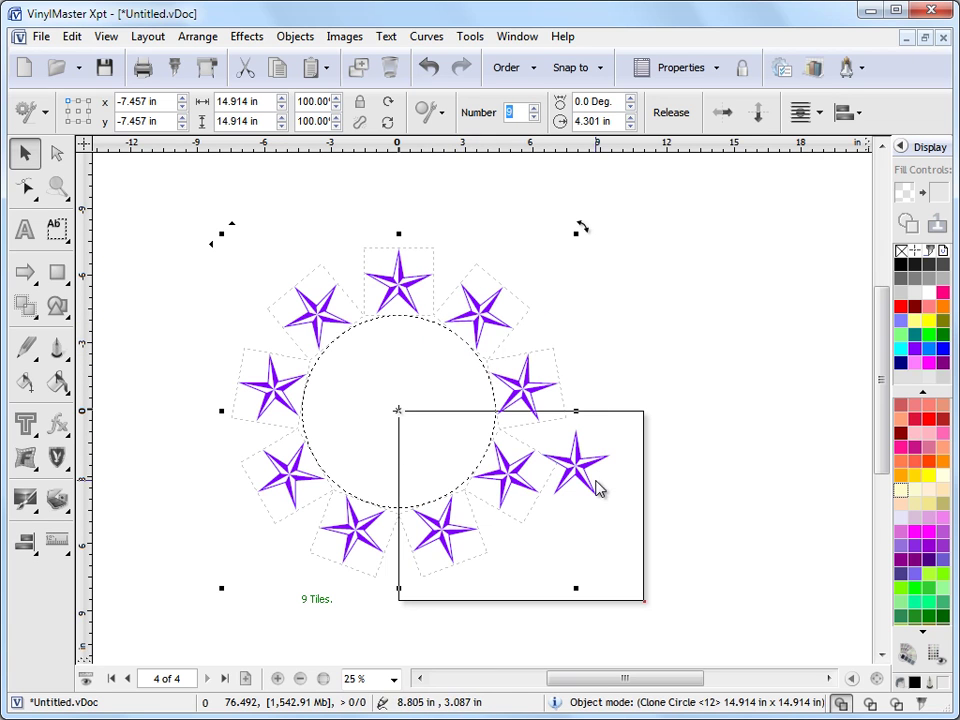
Step: Move the original star to the page's lower right and colour it and its clones blue
left_click(595, 484)
left_click(579, 467)
left_click_drag(579, 467, 623, 538)
left_click(902, 377)
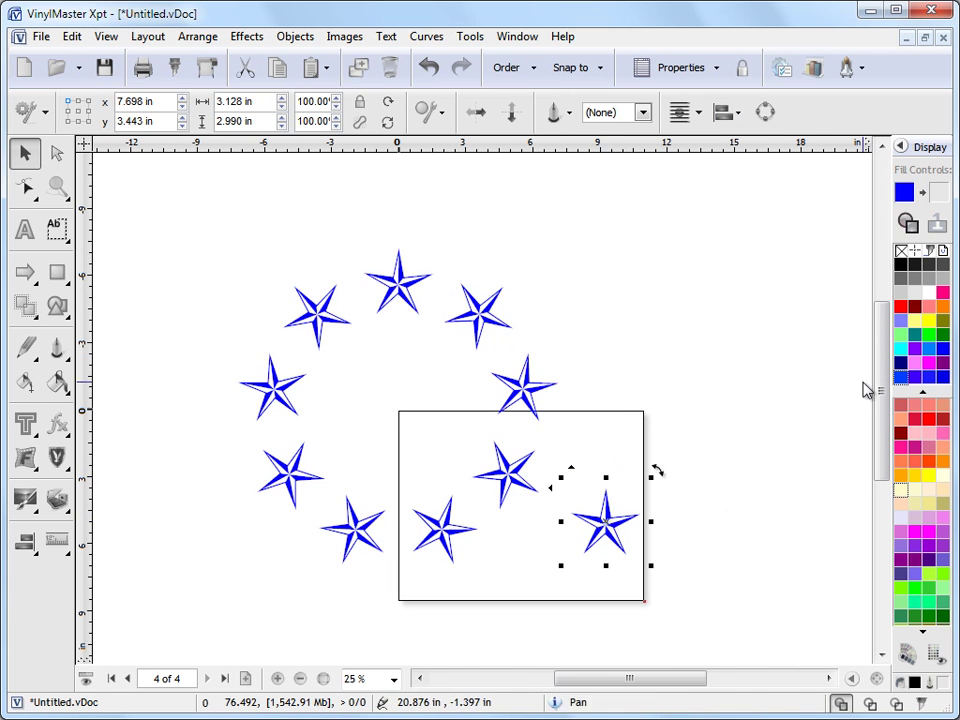
Step: Turn the source star and its clones red, undo an accidental move, and select the clone ring
left_click(902, 306)
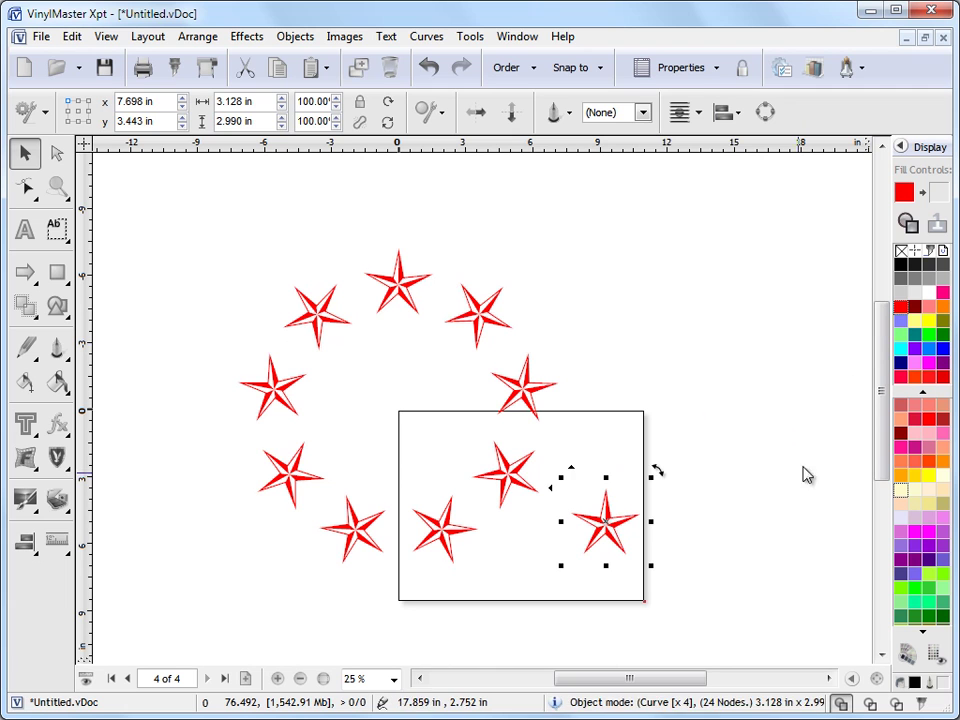
left_click_drag(670, 490, 677, 538)
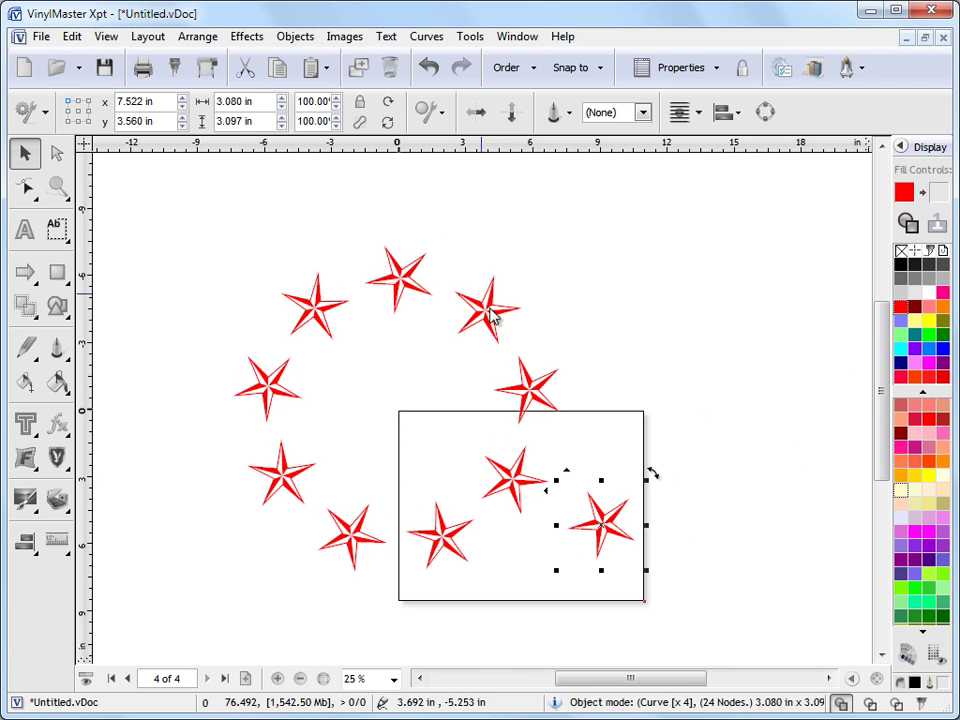
left_click(428, 66)
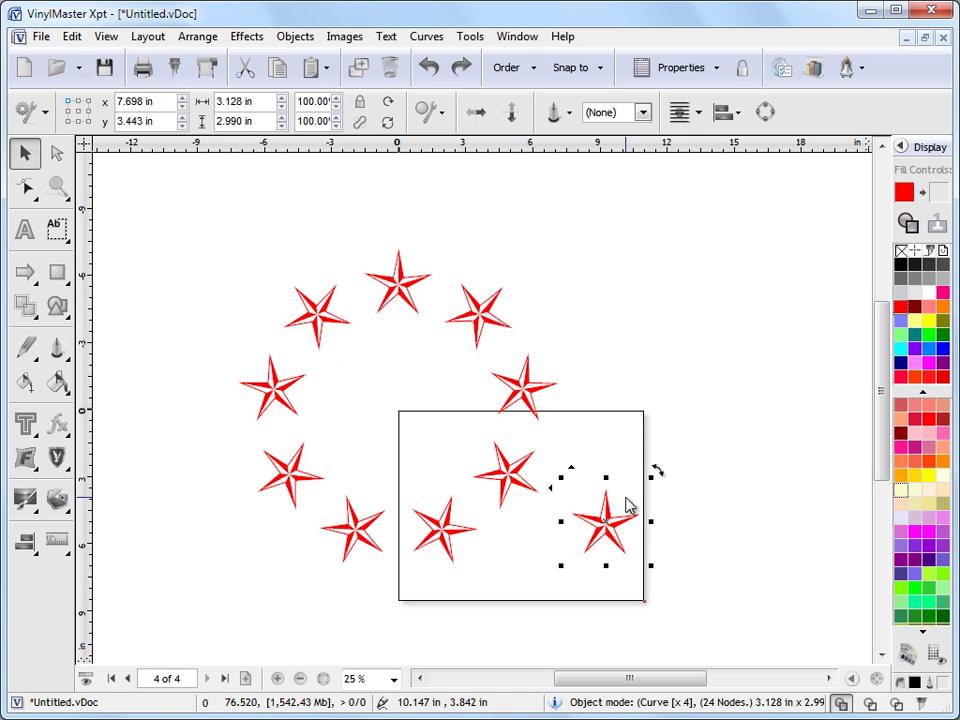
left_click(533, 391)
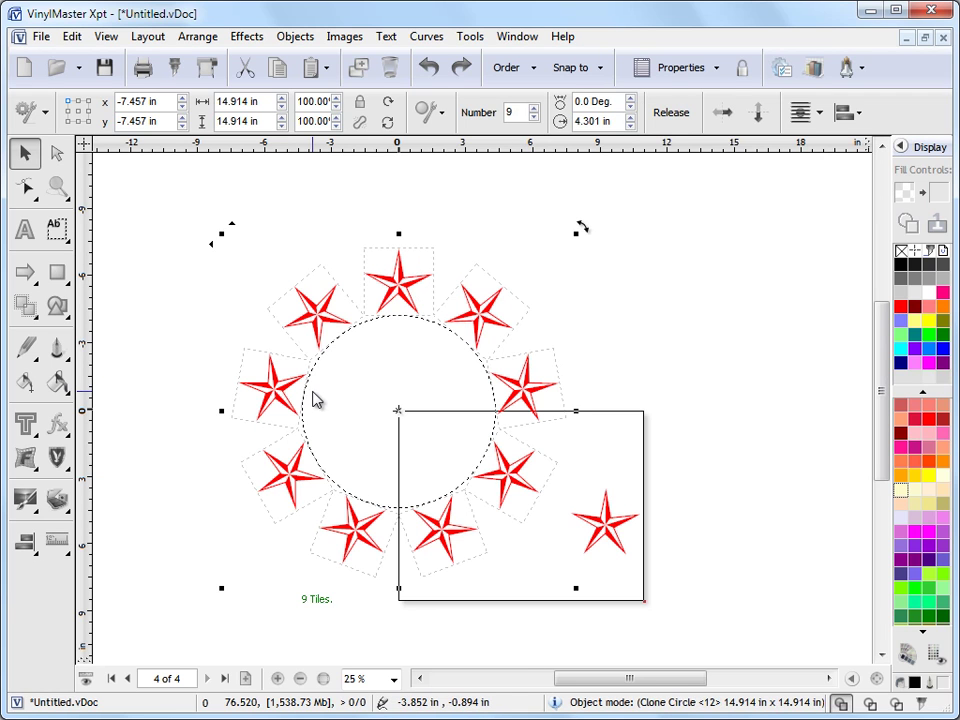
Step: Release the ring clones and ungroup them into nine independent stars
left_click(672, 118)
left_click(493, 322)
left_click(490, 326)
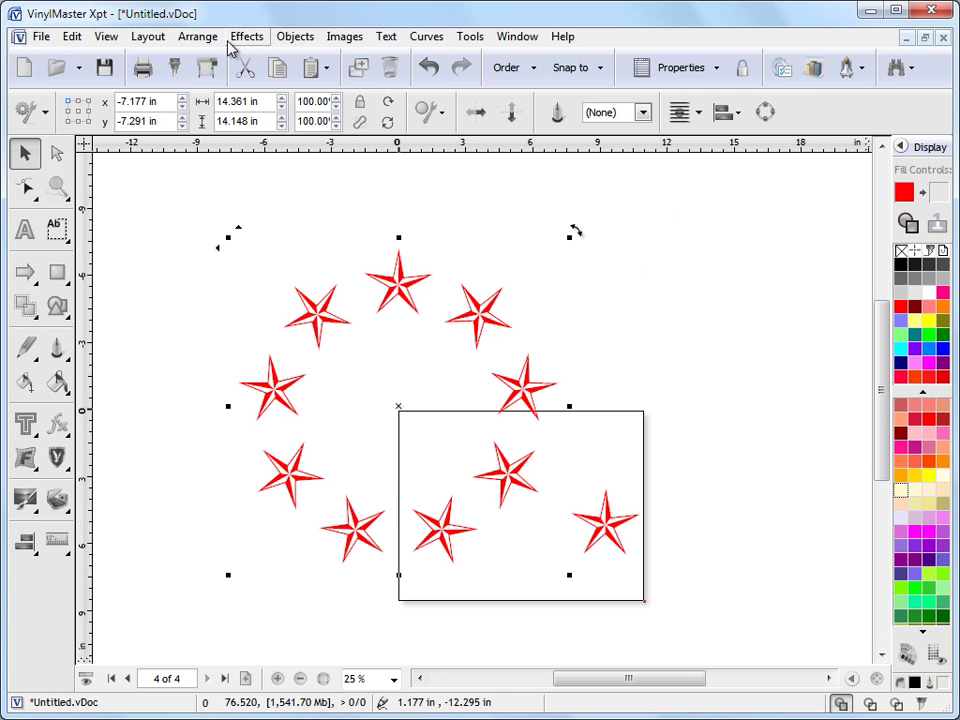
left_click(197, 36)
left_click(256, 183)
left_click(555, 328)
Step: Colour the upper-left and lower-right ring stars sky blue
left_click(482, 312)
left_click(409, 302)
left_click(330, 327)
left_click(921, 364)
left_click(507, 505)
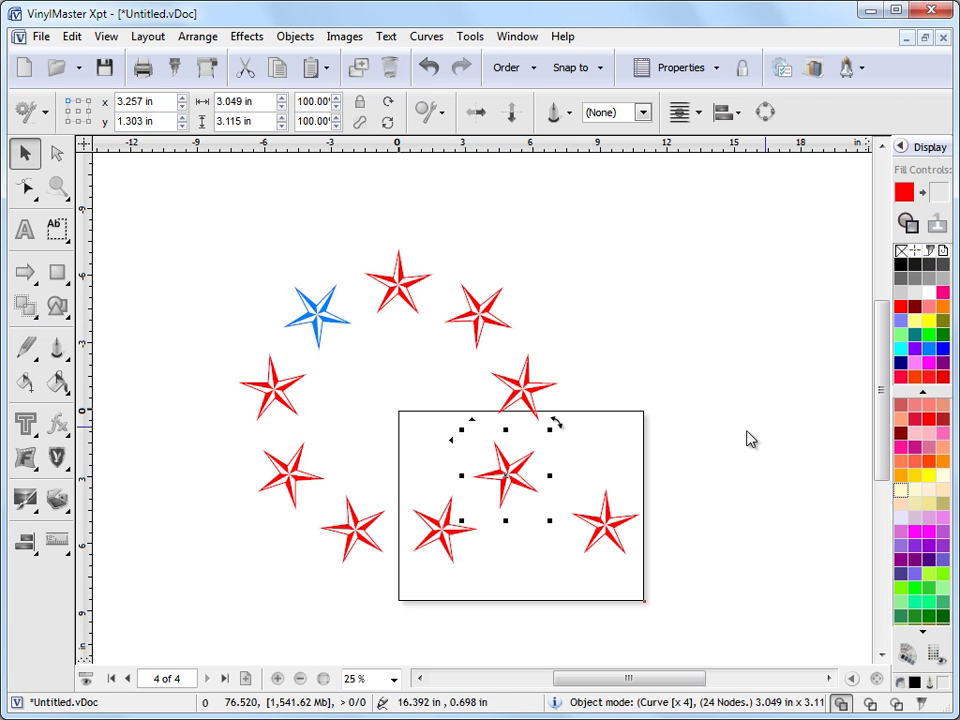
left_click(921, 364)
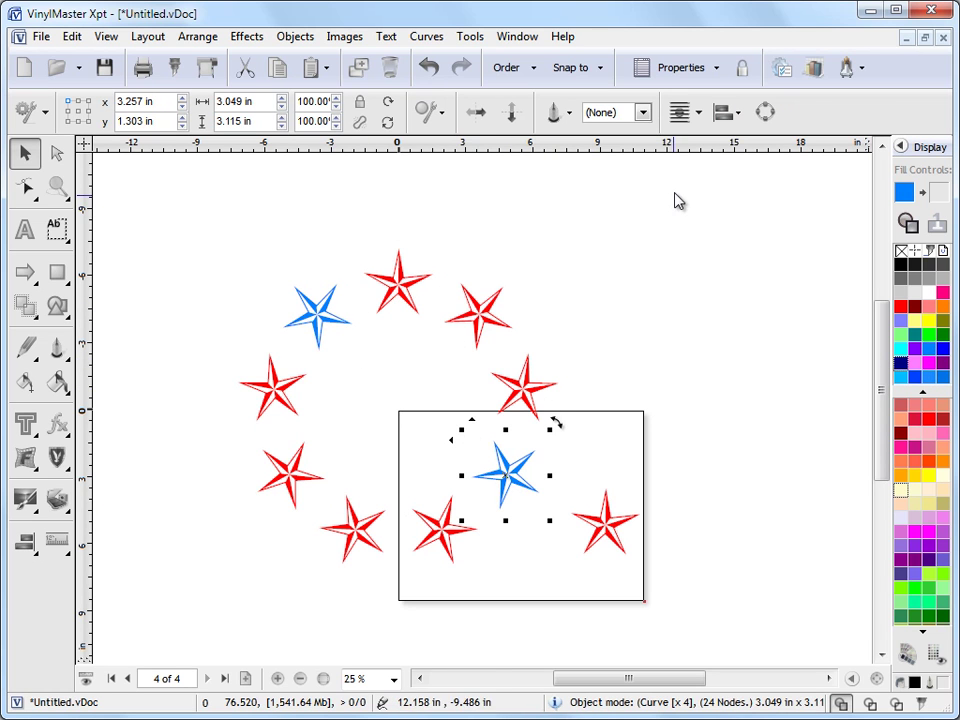
left_click(257, 621)
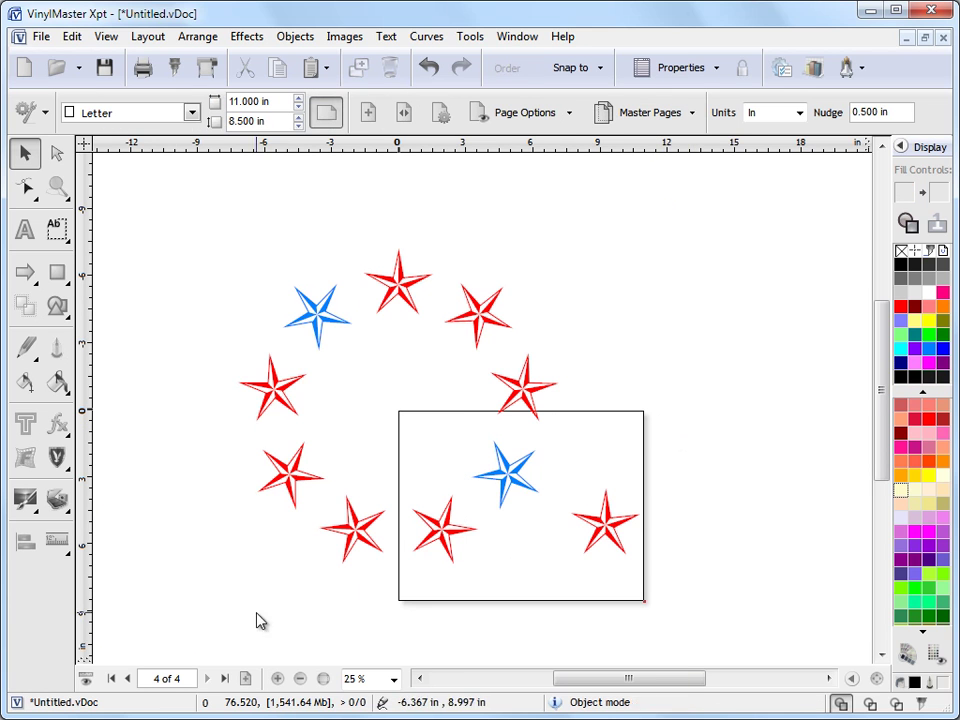
left_click(128, 679)
Step: Release the ship clone matrix and ungroup it into 35 separate ships
left_click(450, 500)
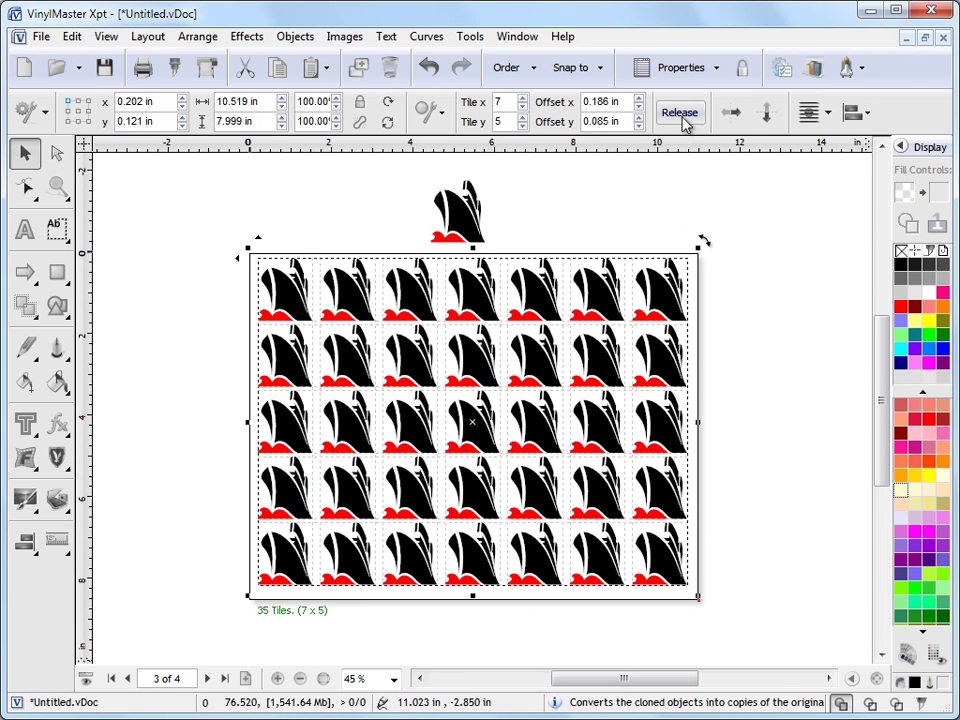
left_click(683, 113)
left_click(806, 328)
left_click(655, 330)
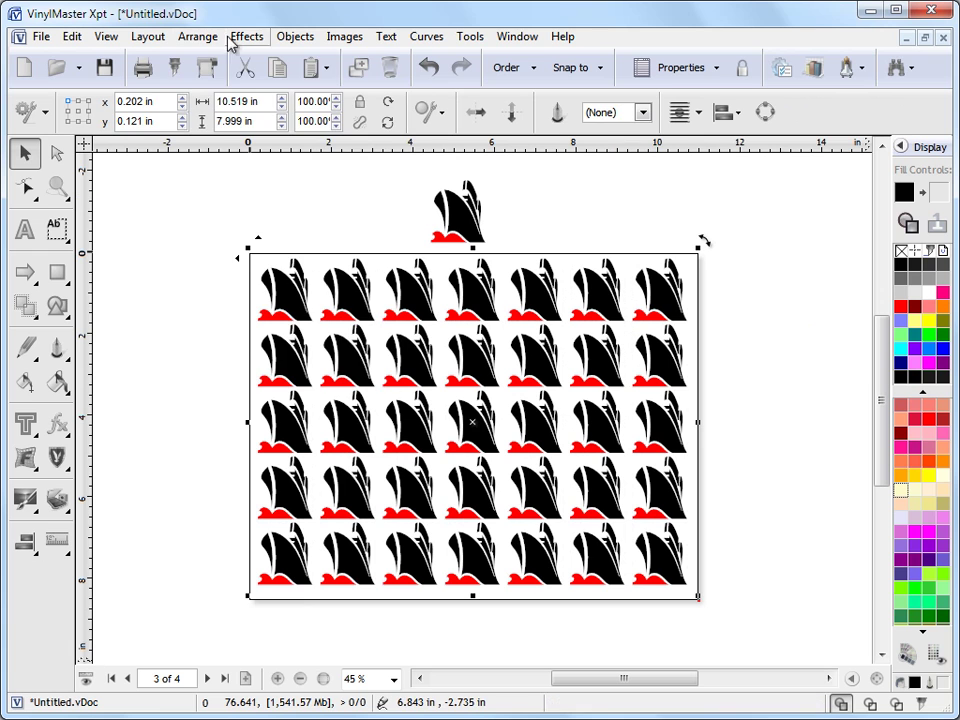
left_click(186, 39)
left_click(223, 183)
left_click(735, 300)
Step: Enlarge the top-right ship to about 2.673 × 3.047 in and move it beside the sheet's right edge
left_click(675, 265)
left_click_drag(698, 246, 736, 196)
left_click_drag(715, 305, 761, 306)
left_click(658, 311)
left_click(612, 313)
left_click(752, 444)
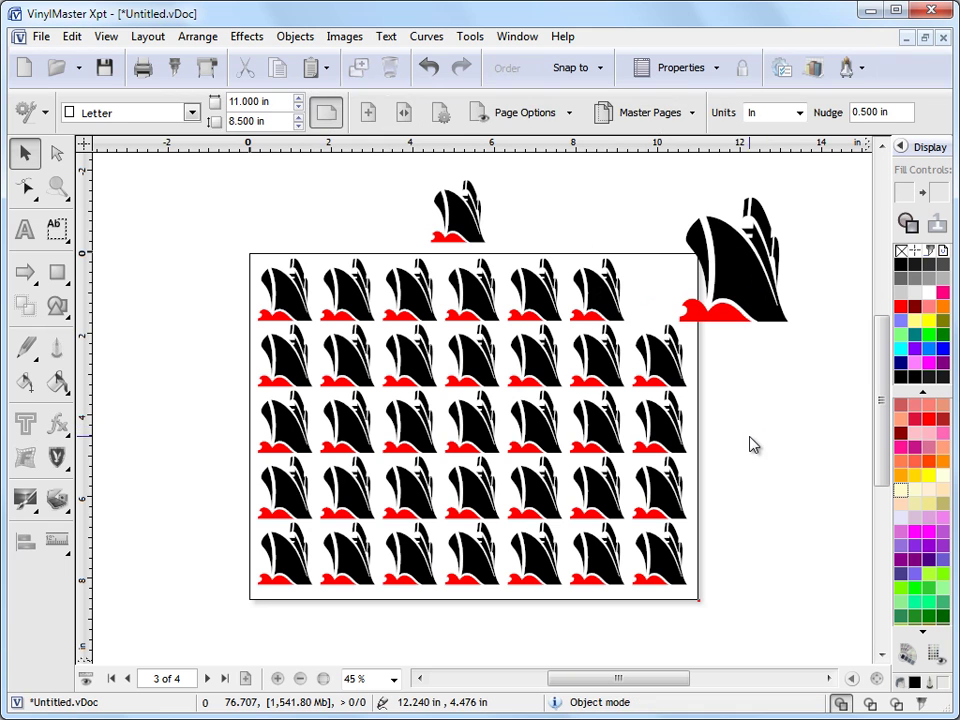